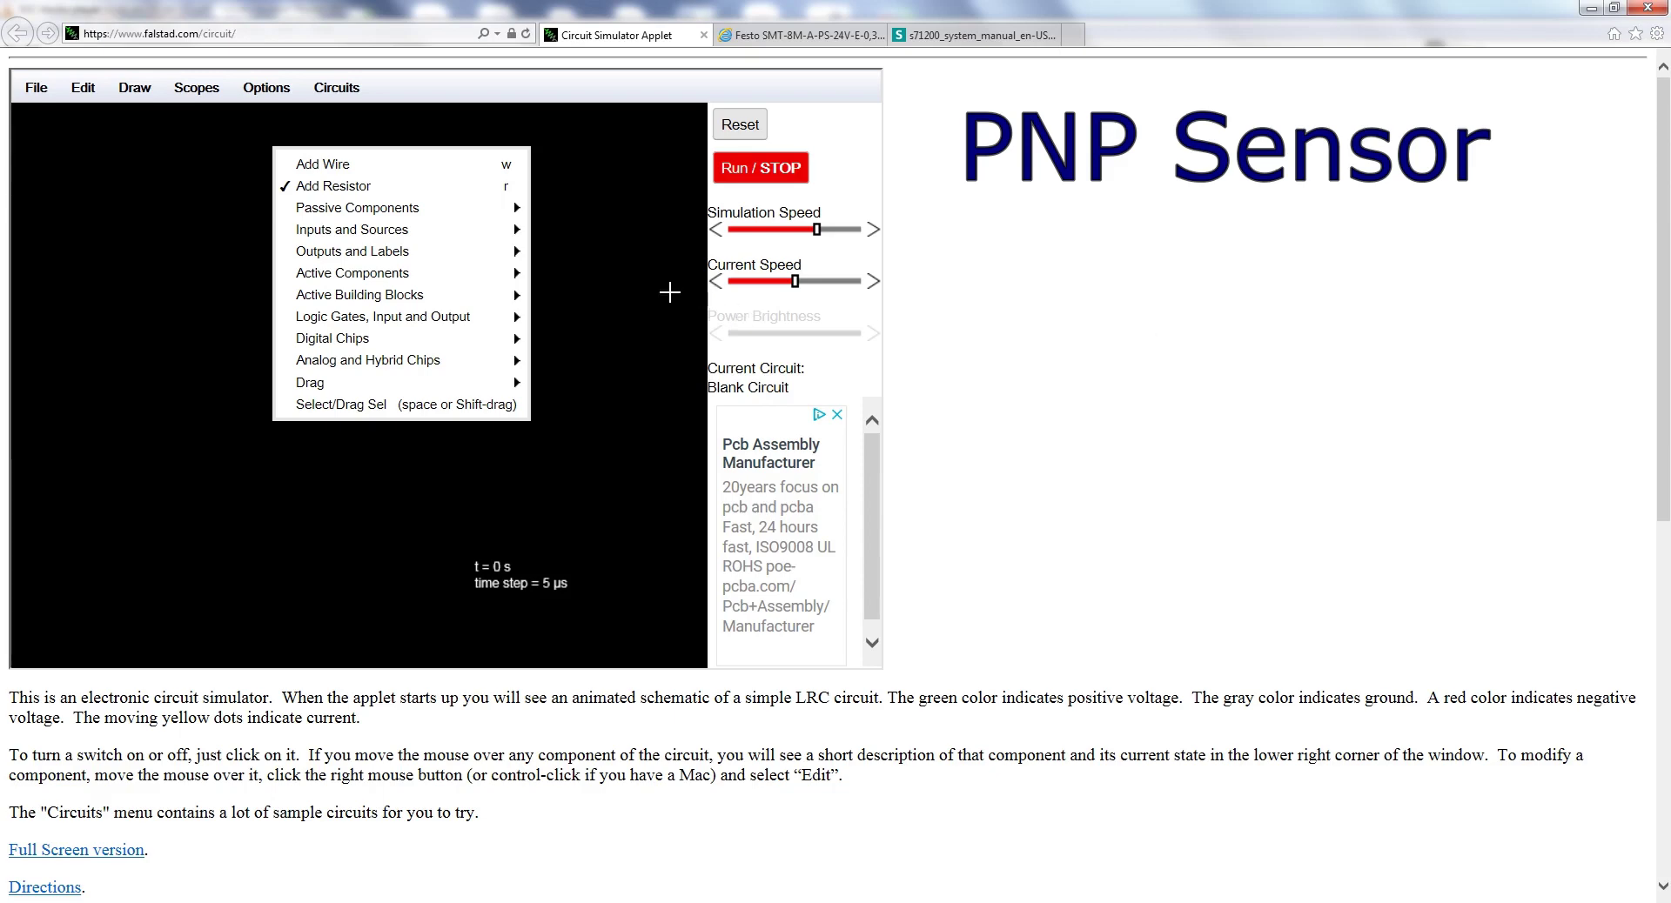
Place a PNP Darlington pair in the blank circuit and add a 1k resistor extending outward from its base
mouse_move(413, 261)
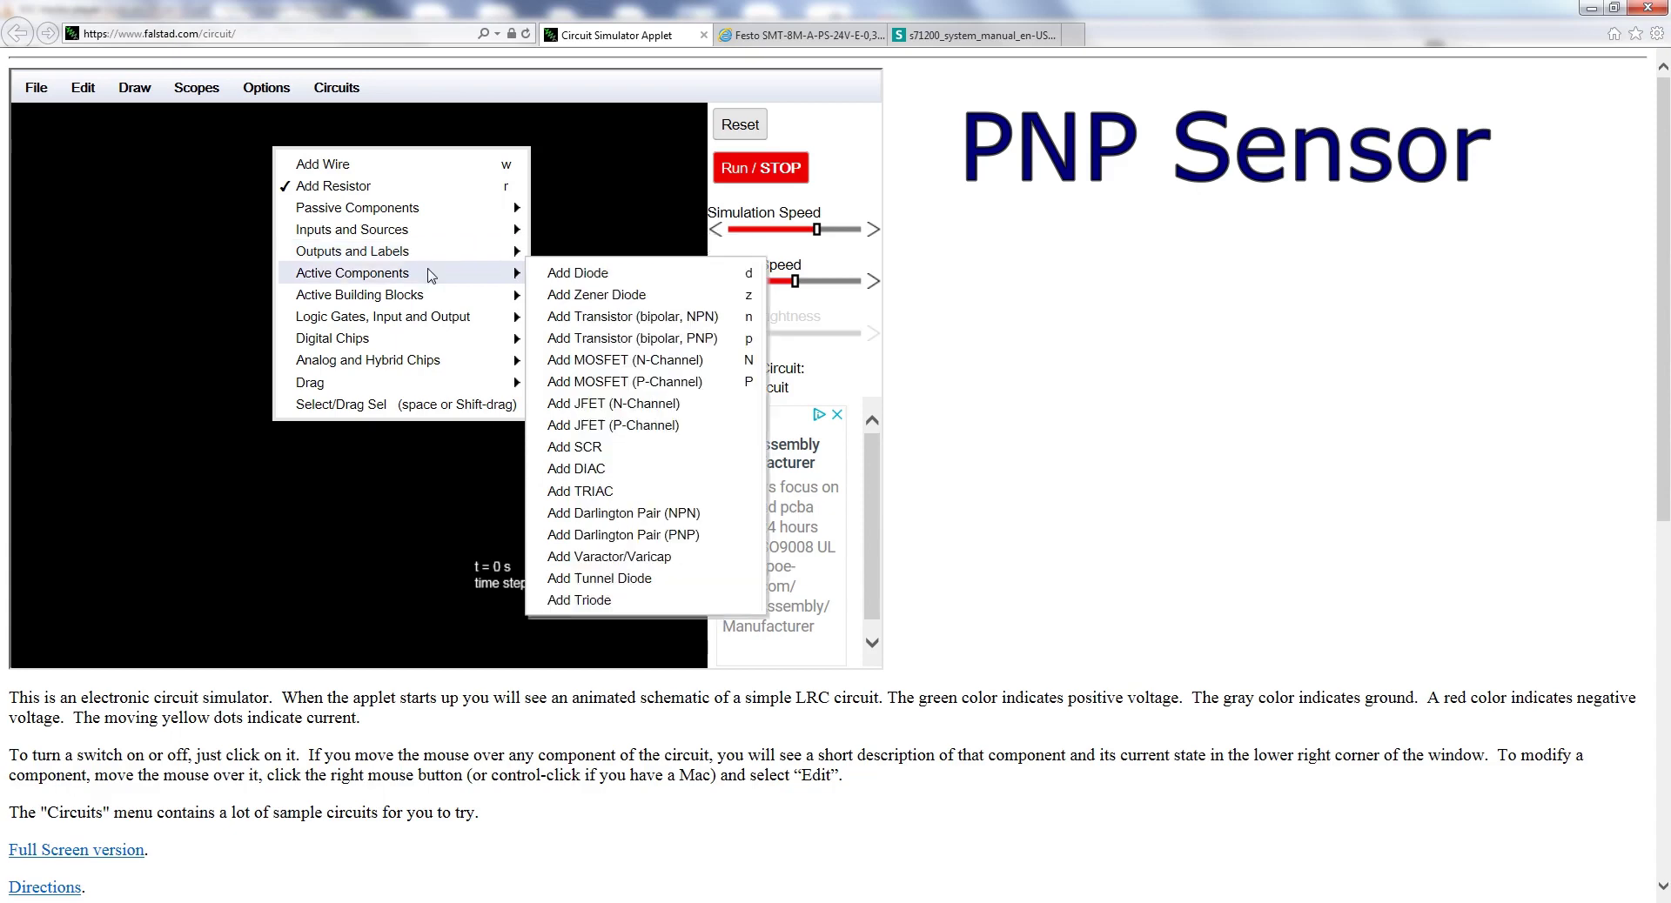
left_click(679, 536)
left_click_drag(464, 347, 555, 355)
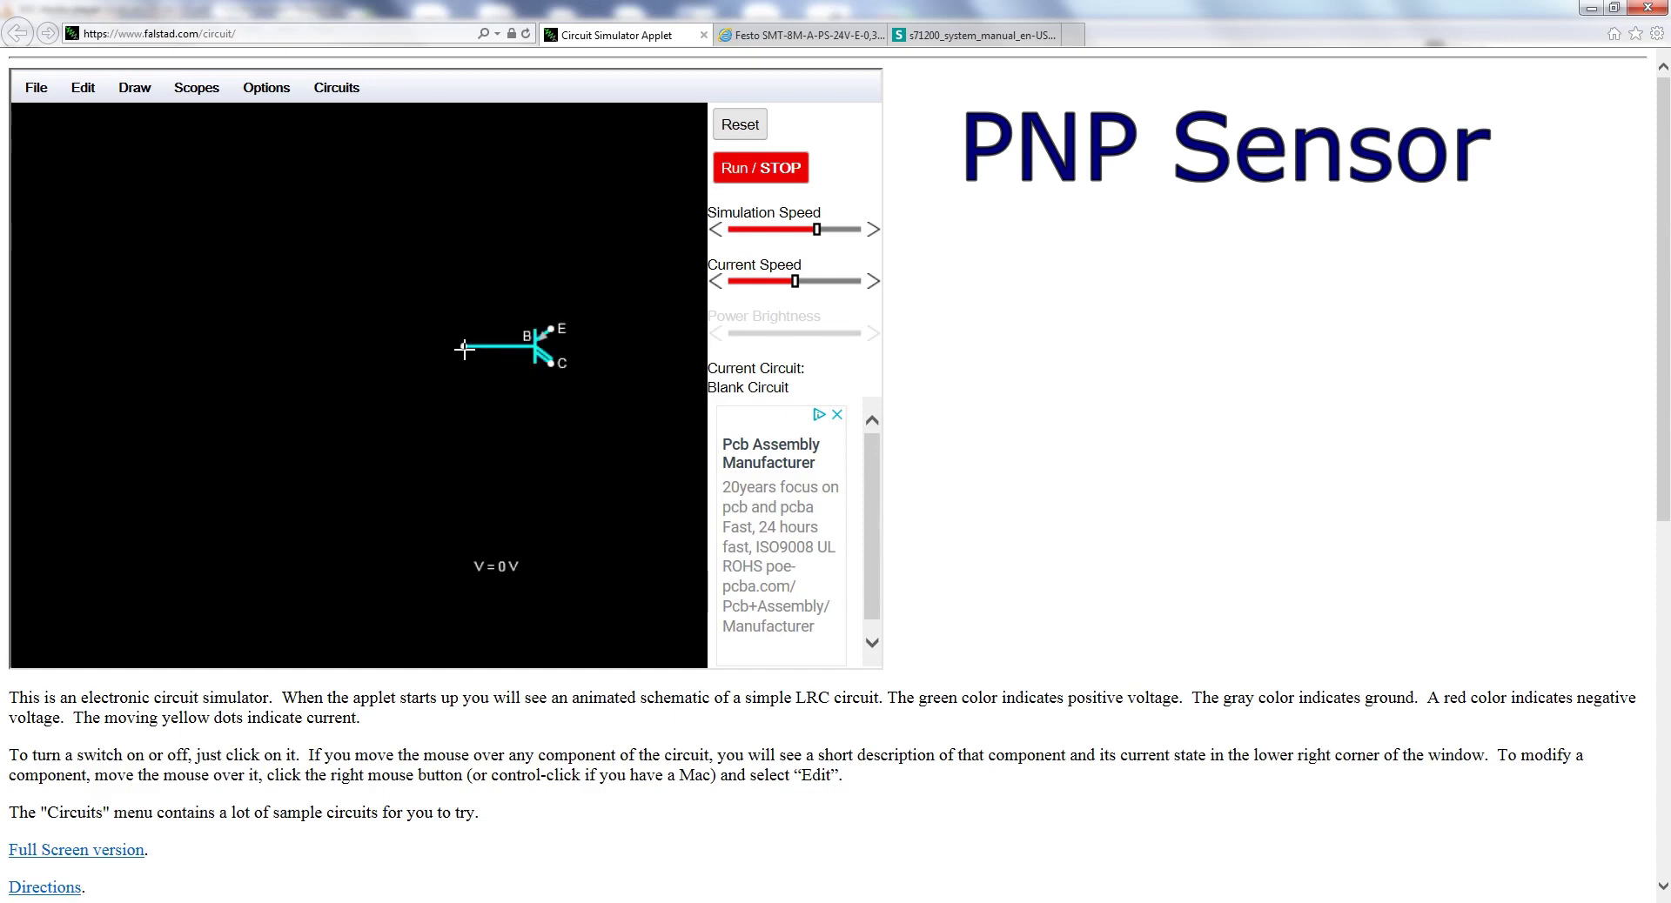
left_click_drag(464, 346, 379, 347)
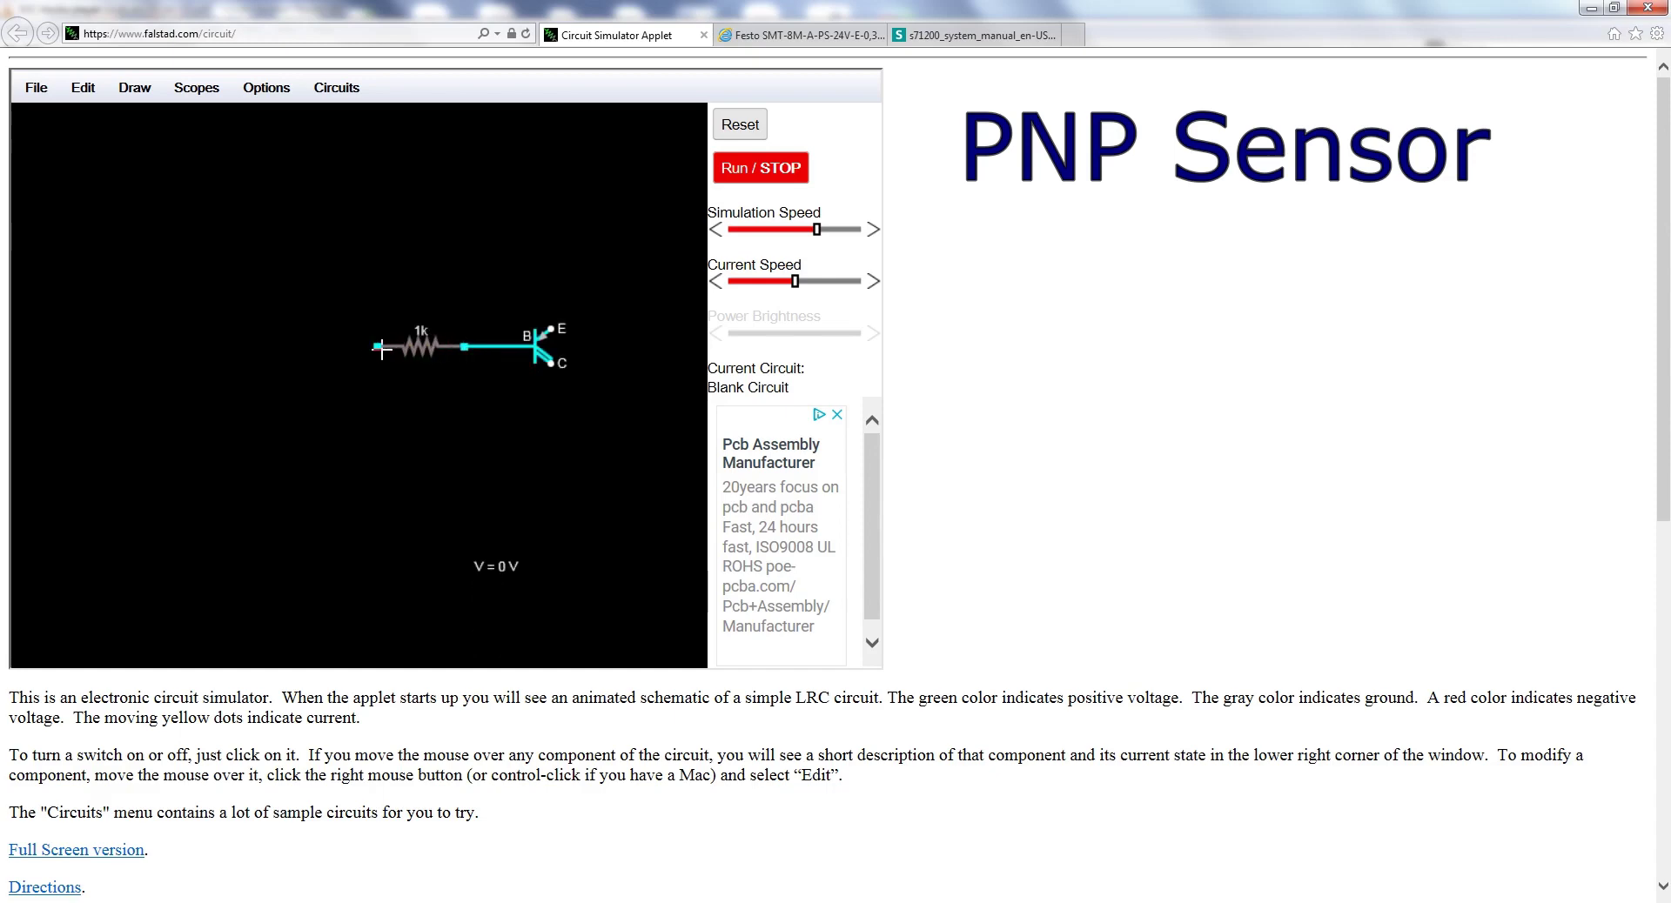
Add a switch in line with the resistor, starting from the resistor's free end
right_click(444, 271)
mouse_move(456, 297)
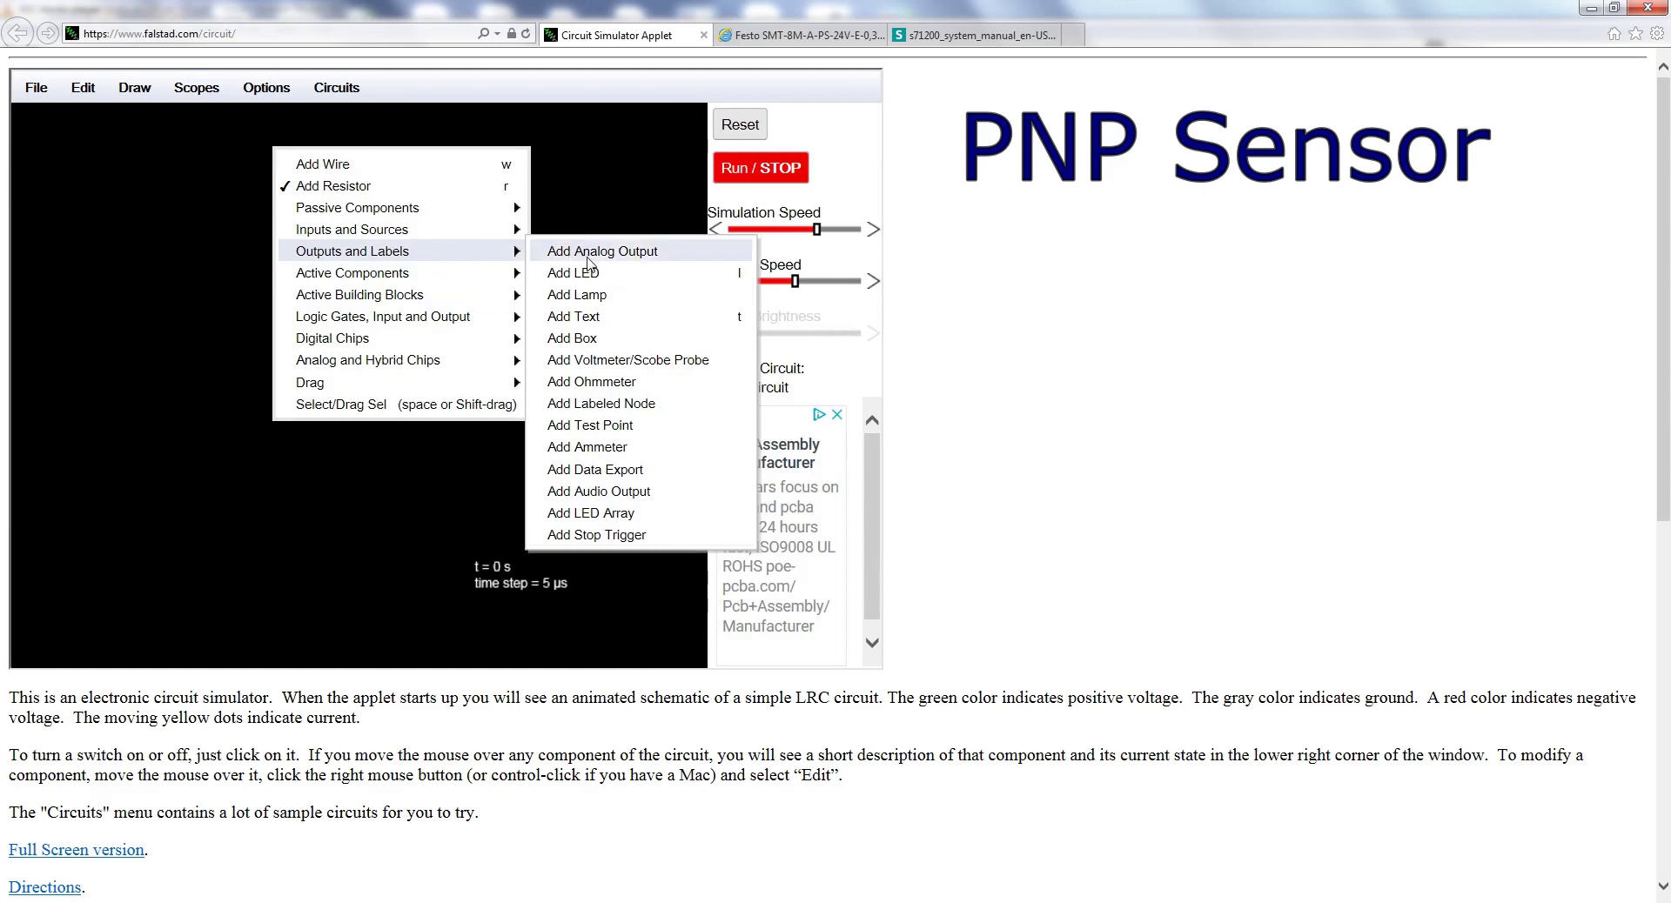
mouse_move(404, 235)
mouse_move(462, 217)
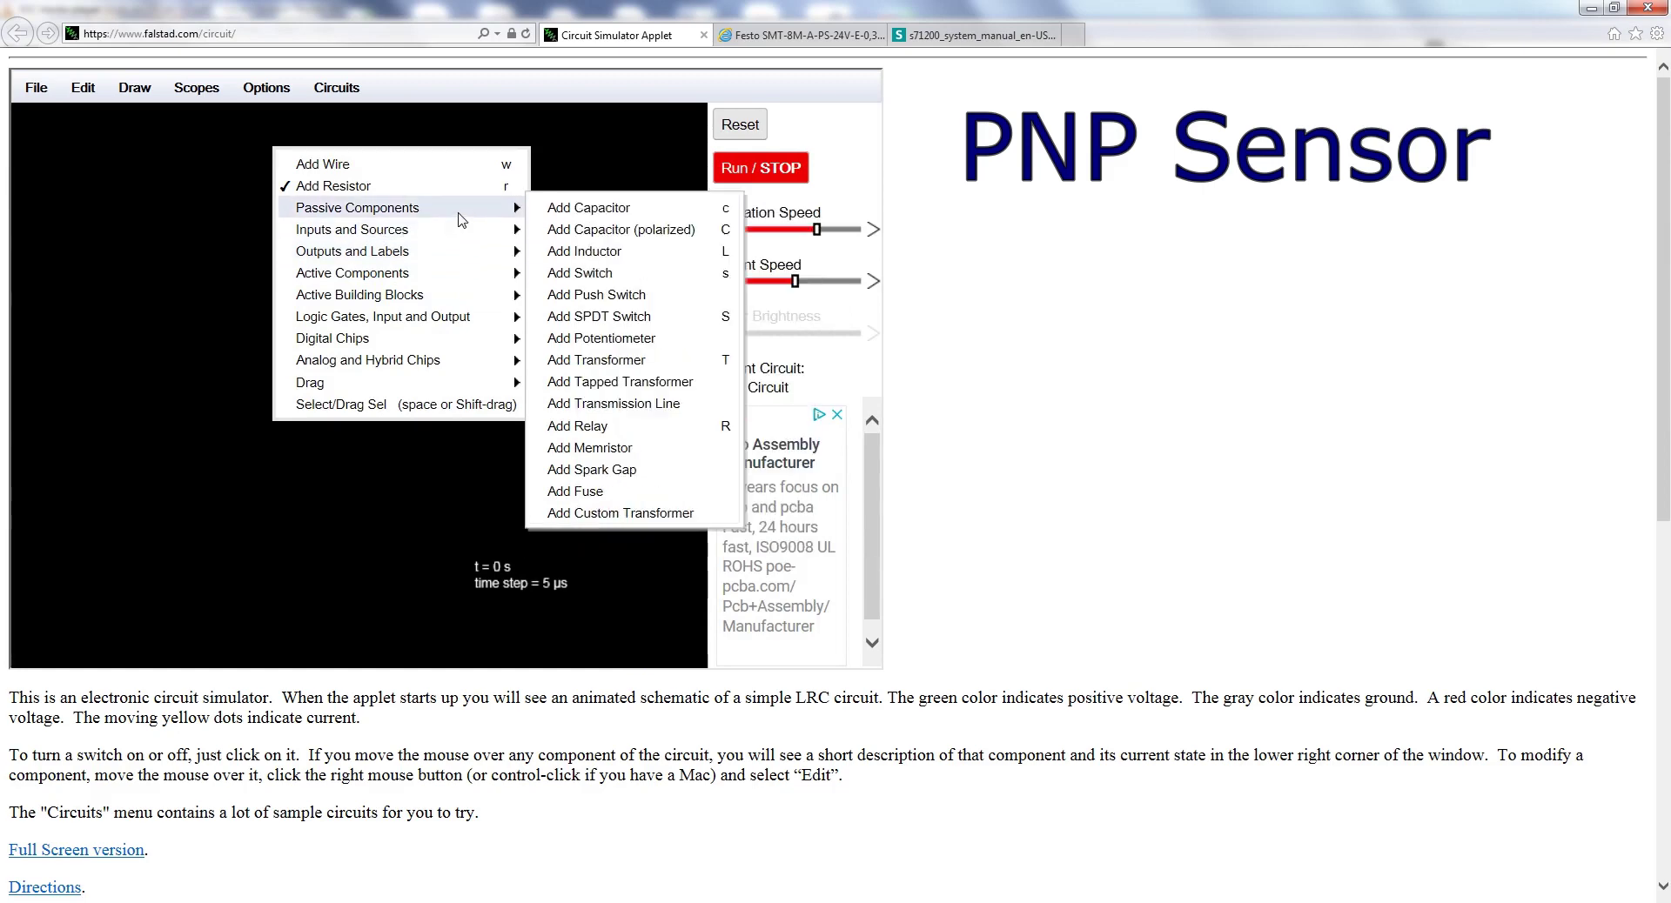
left_click(625, 271)
left_click_drag(377, 347, 249, 347)
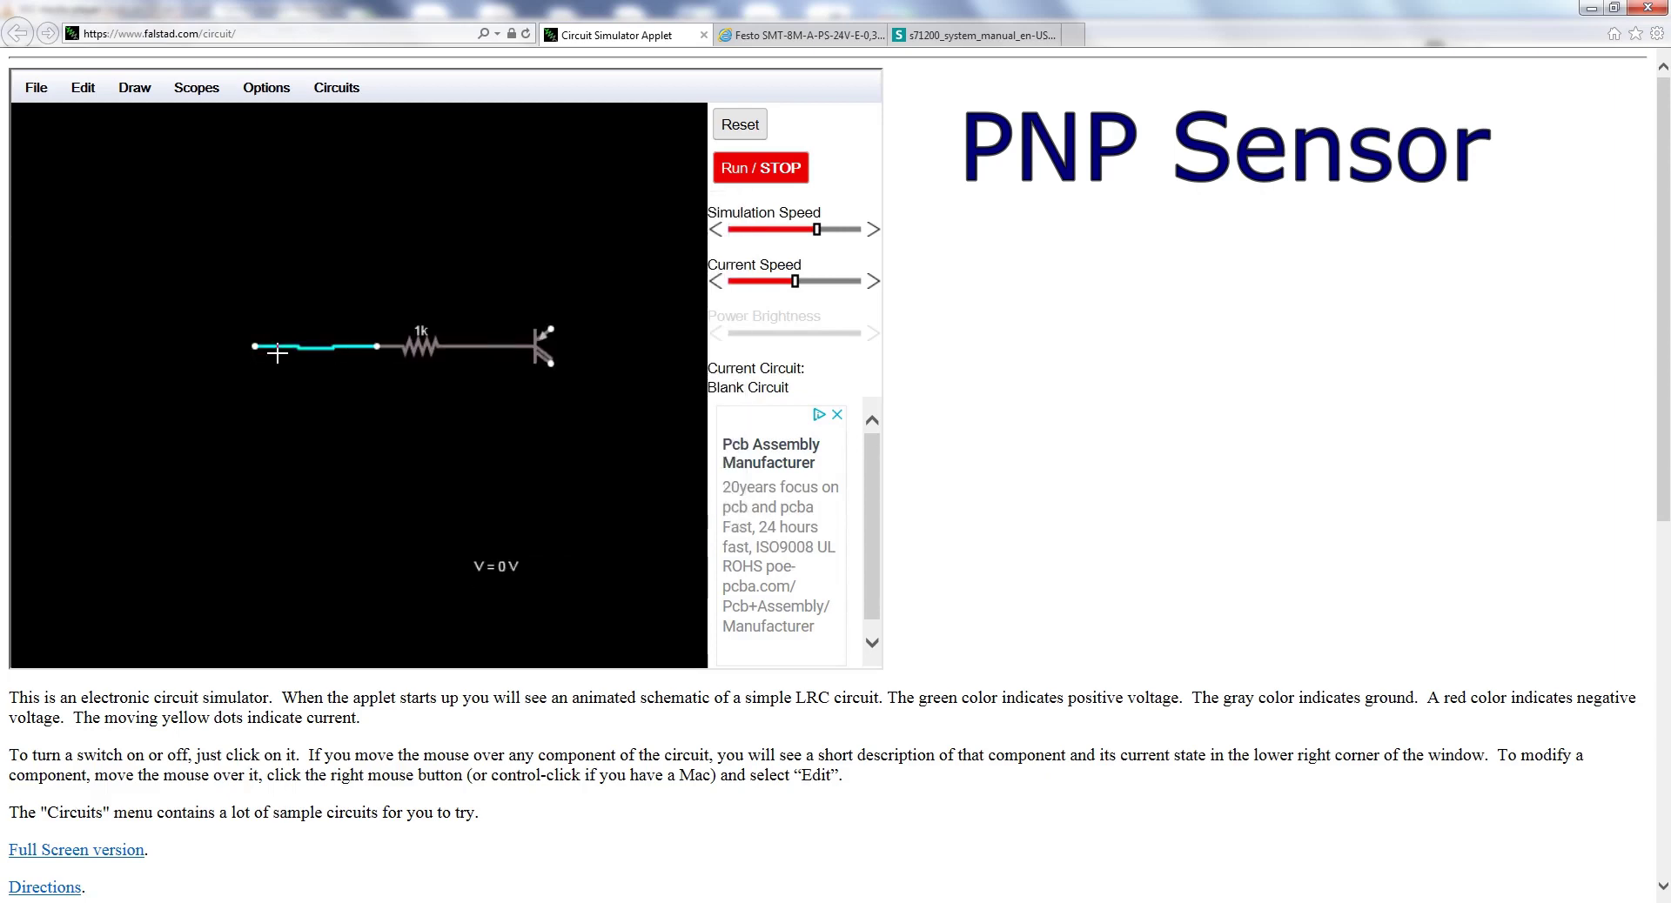
key("ctrl+z")
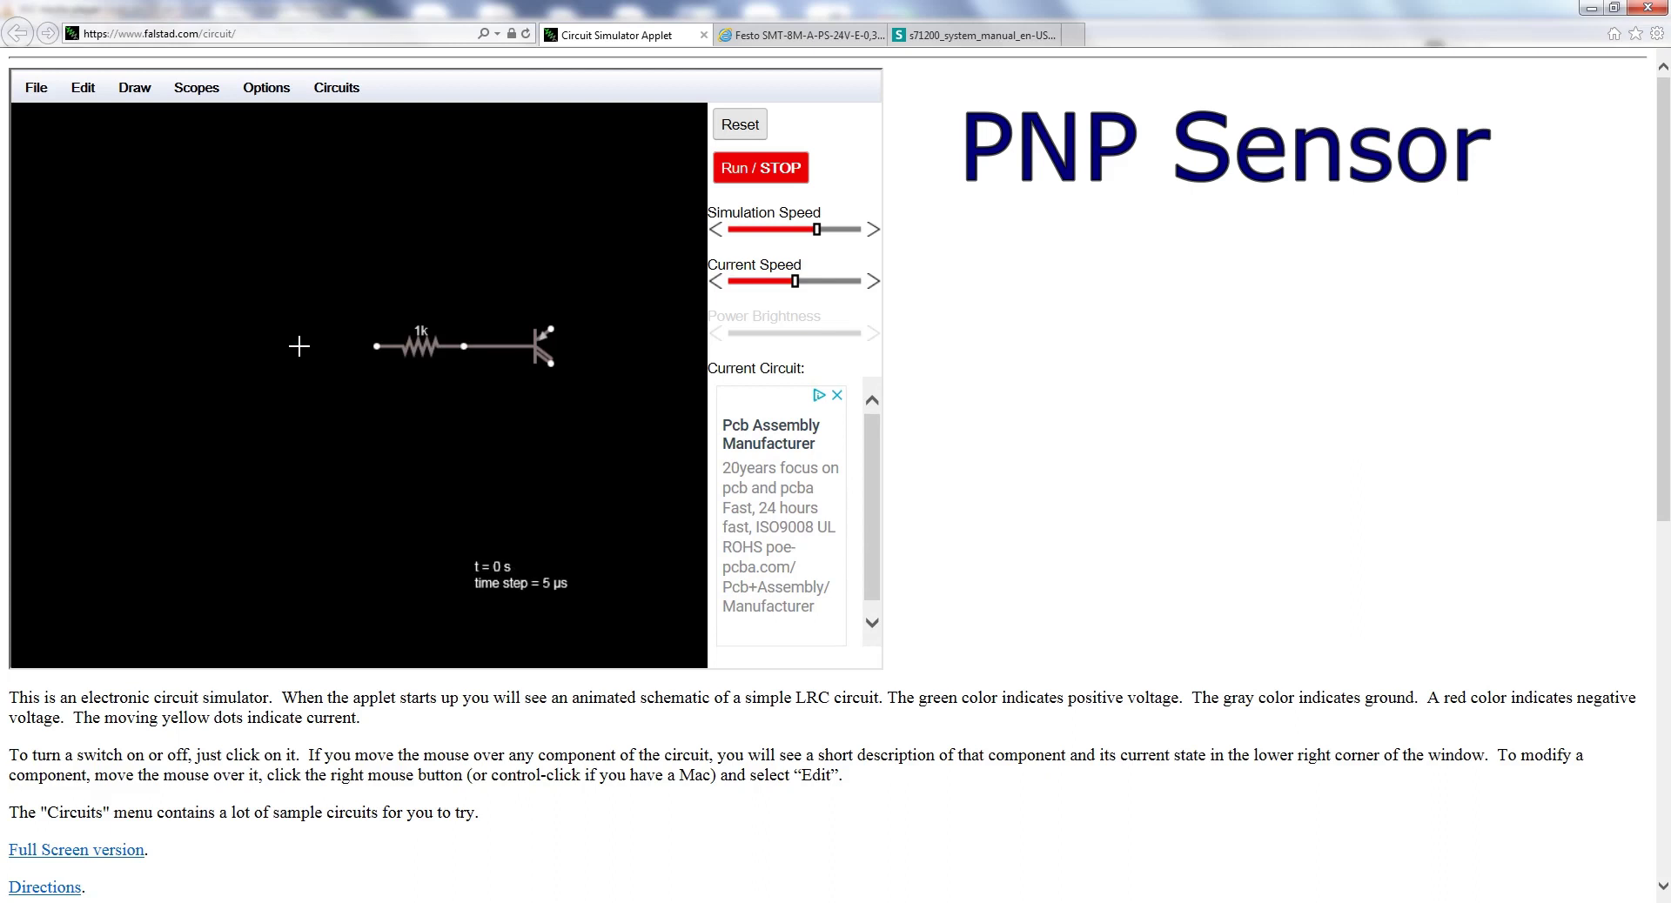
key("ctrl+y")
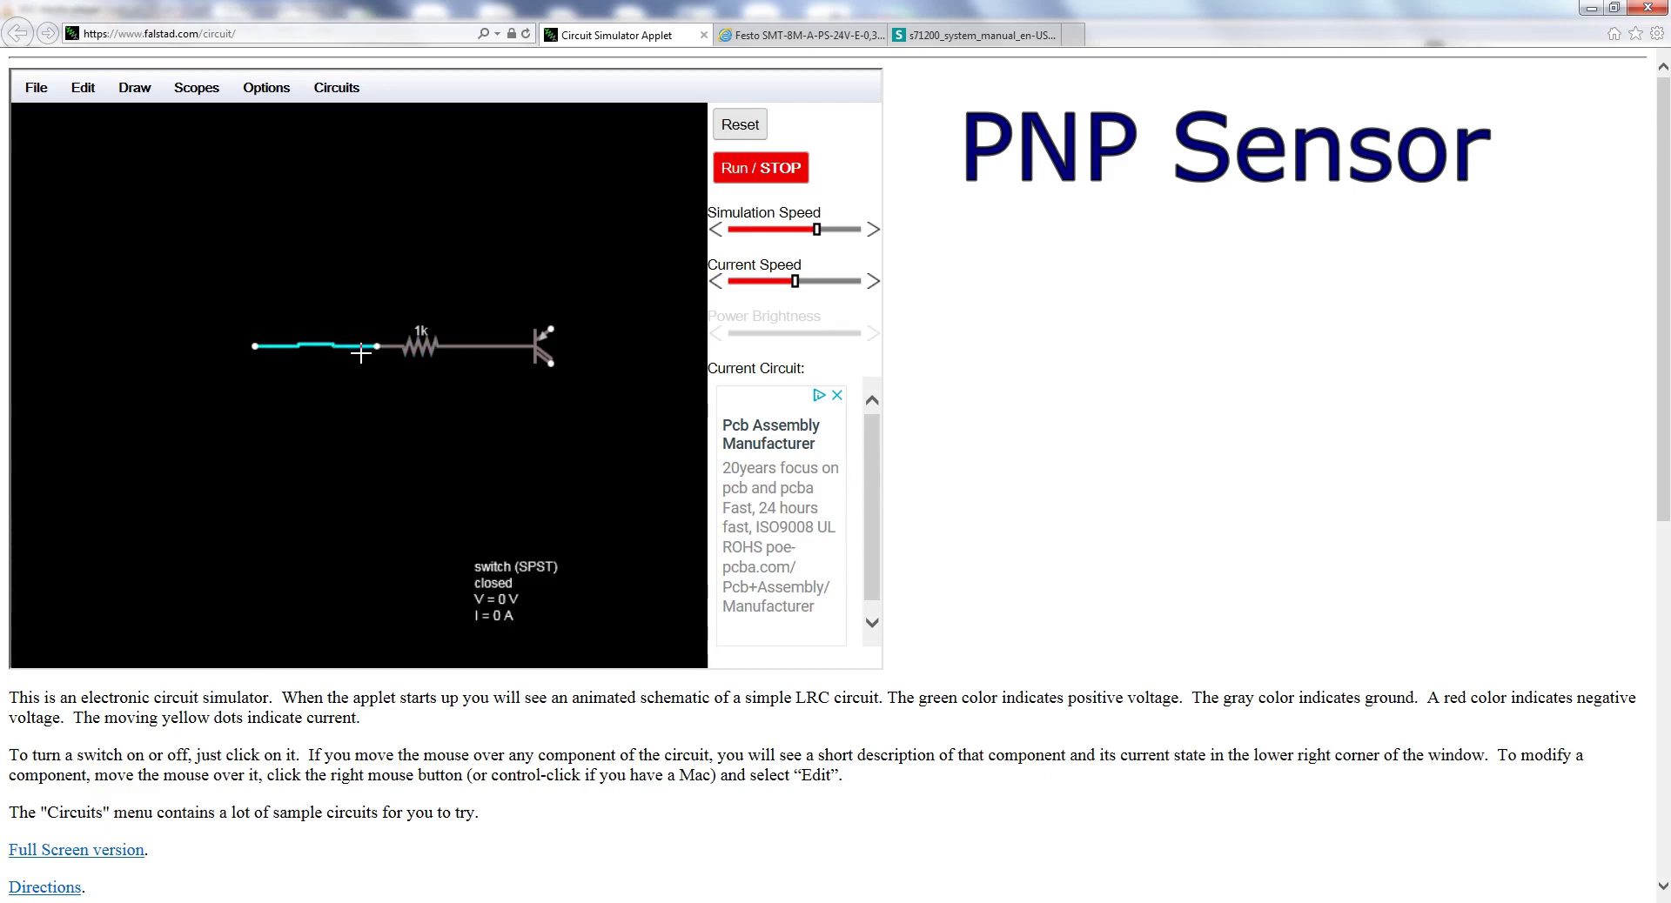
Add a two-terminal voltage source running vertically upward from the switch's free end
right_click(339, 282)
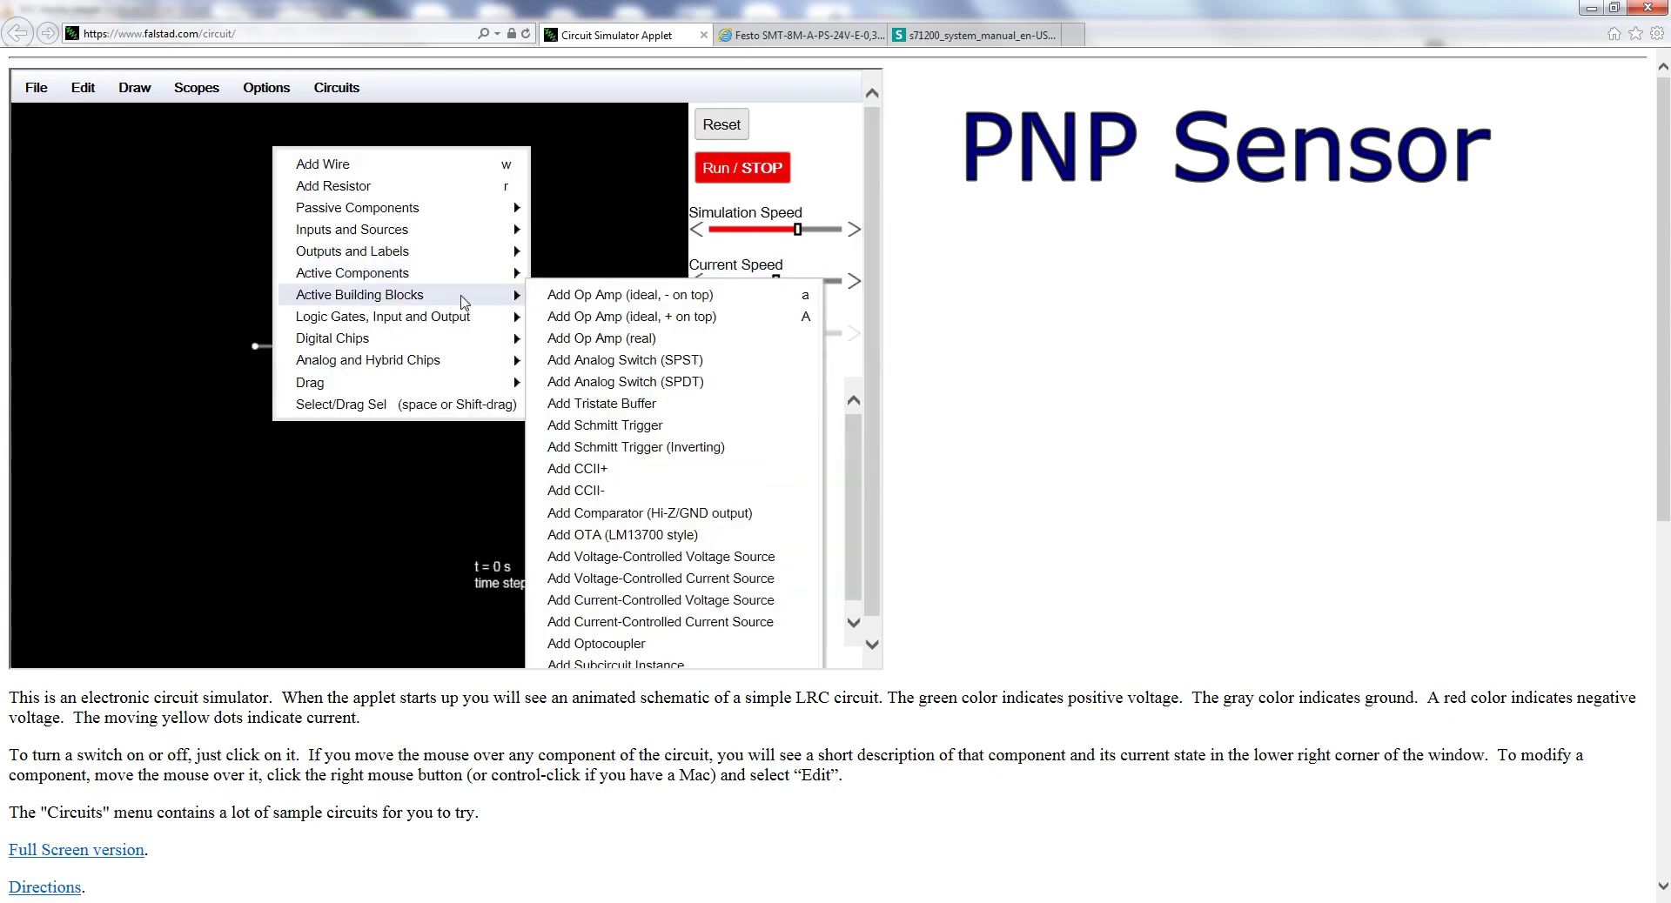
mouse_move(432, 214)
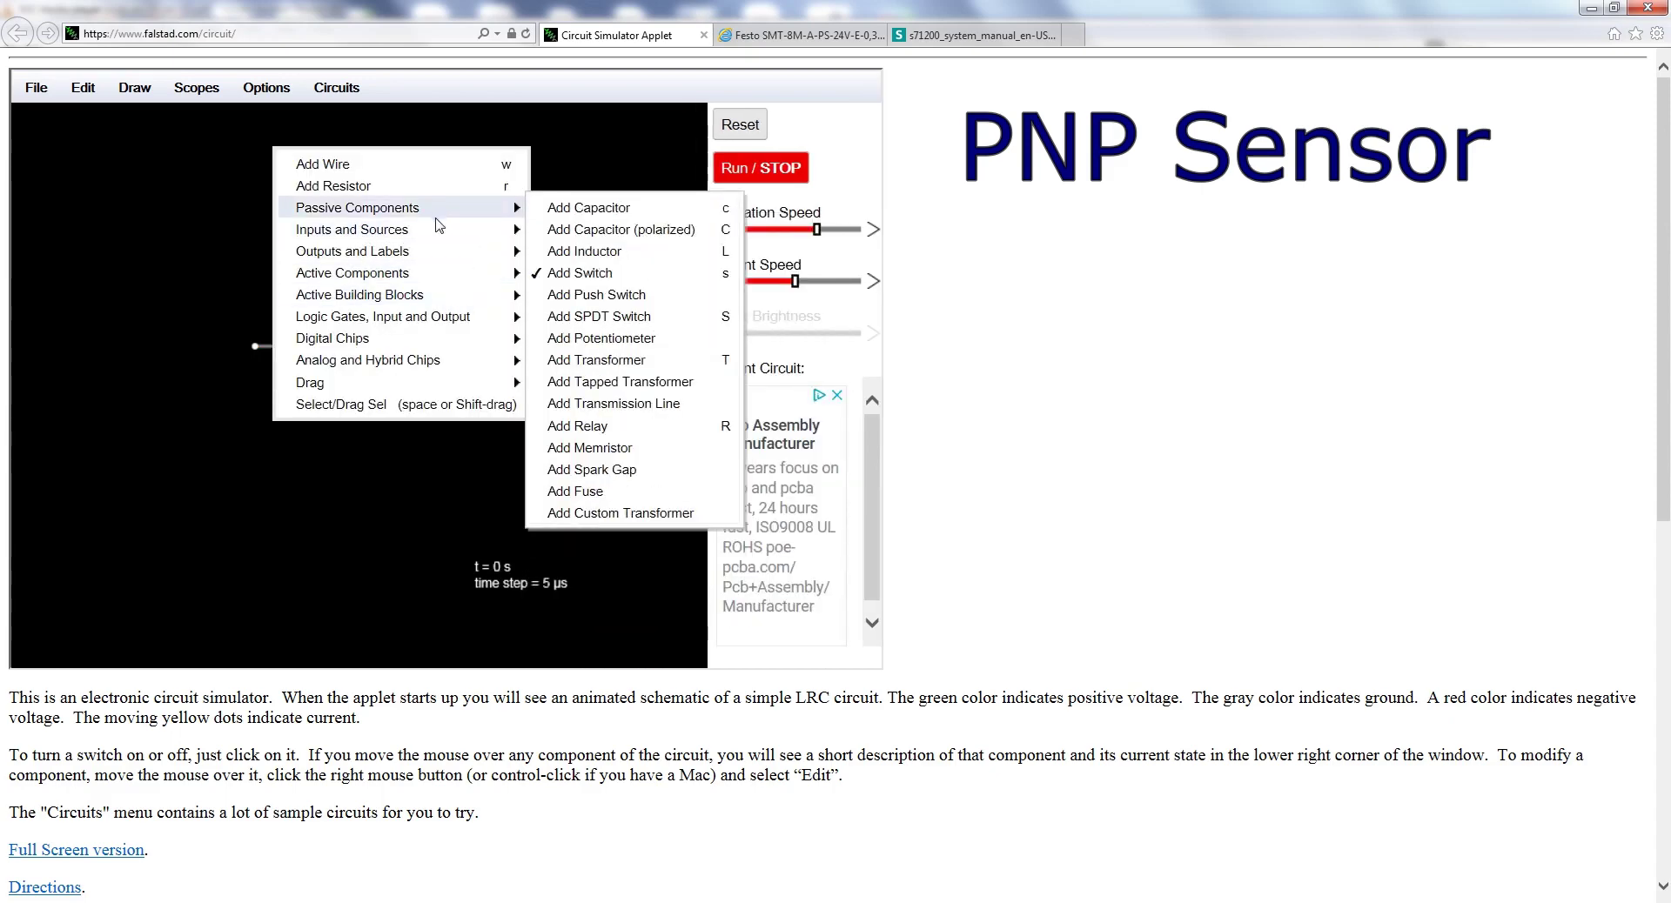
left_click(635, 252)
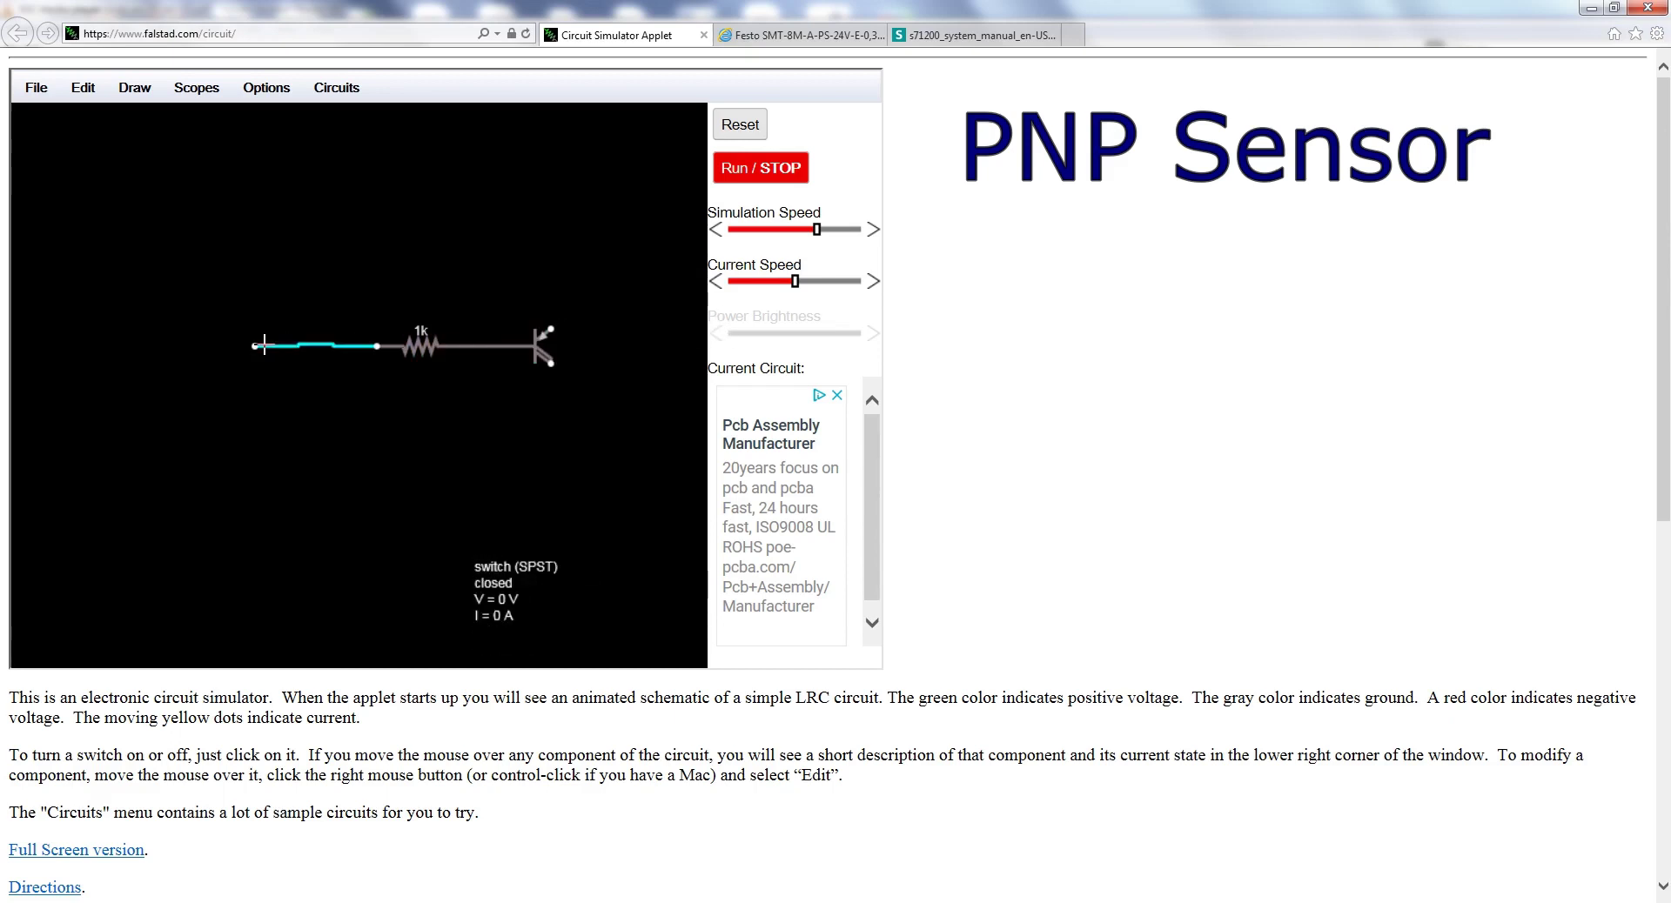
left_click_drag(255, 346, 255, 260)
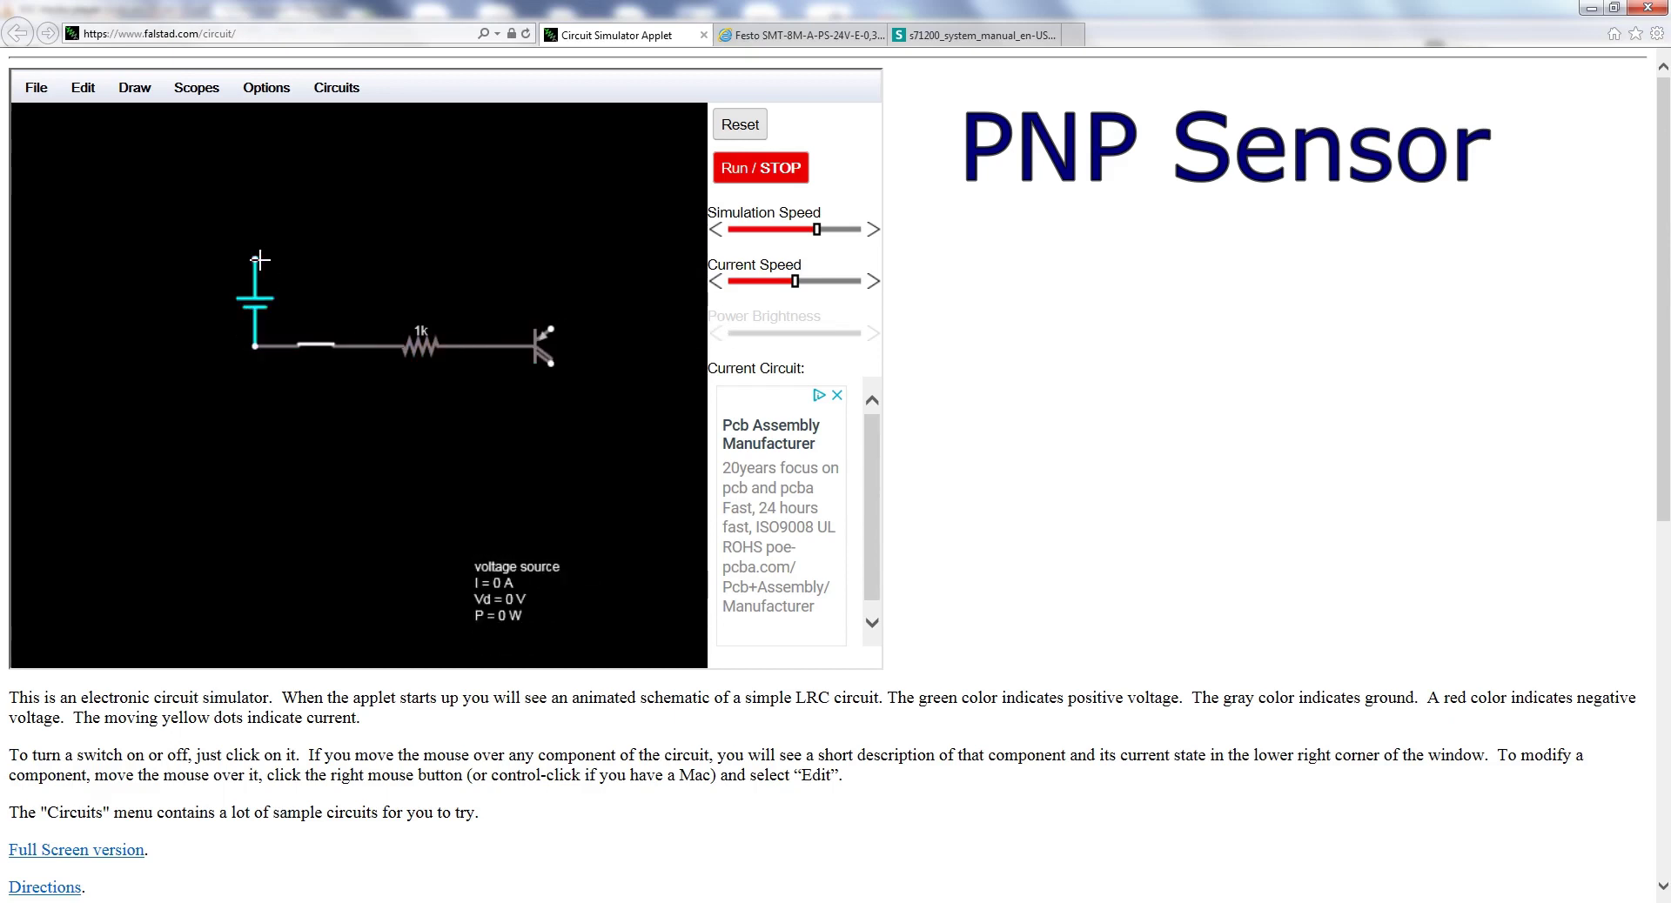
Set the voltage source to 24 V and wire its upper terminal across to the transistor's emitter
double_click(255, 300)
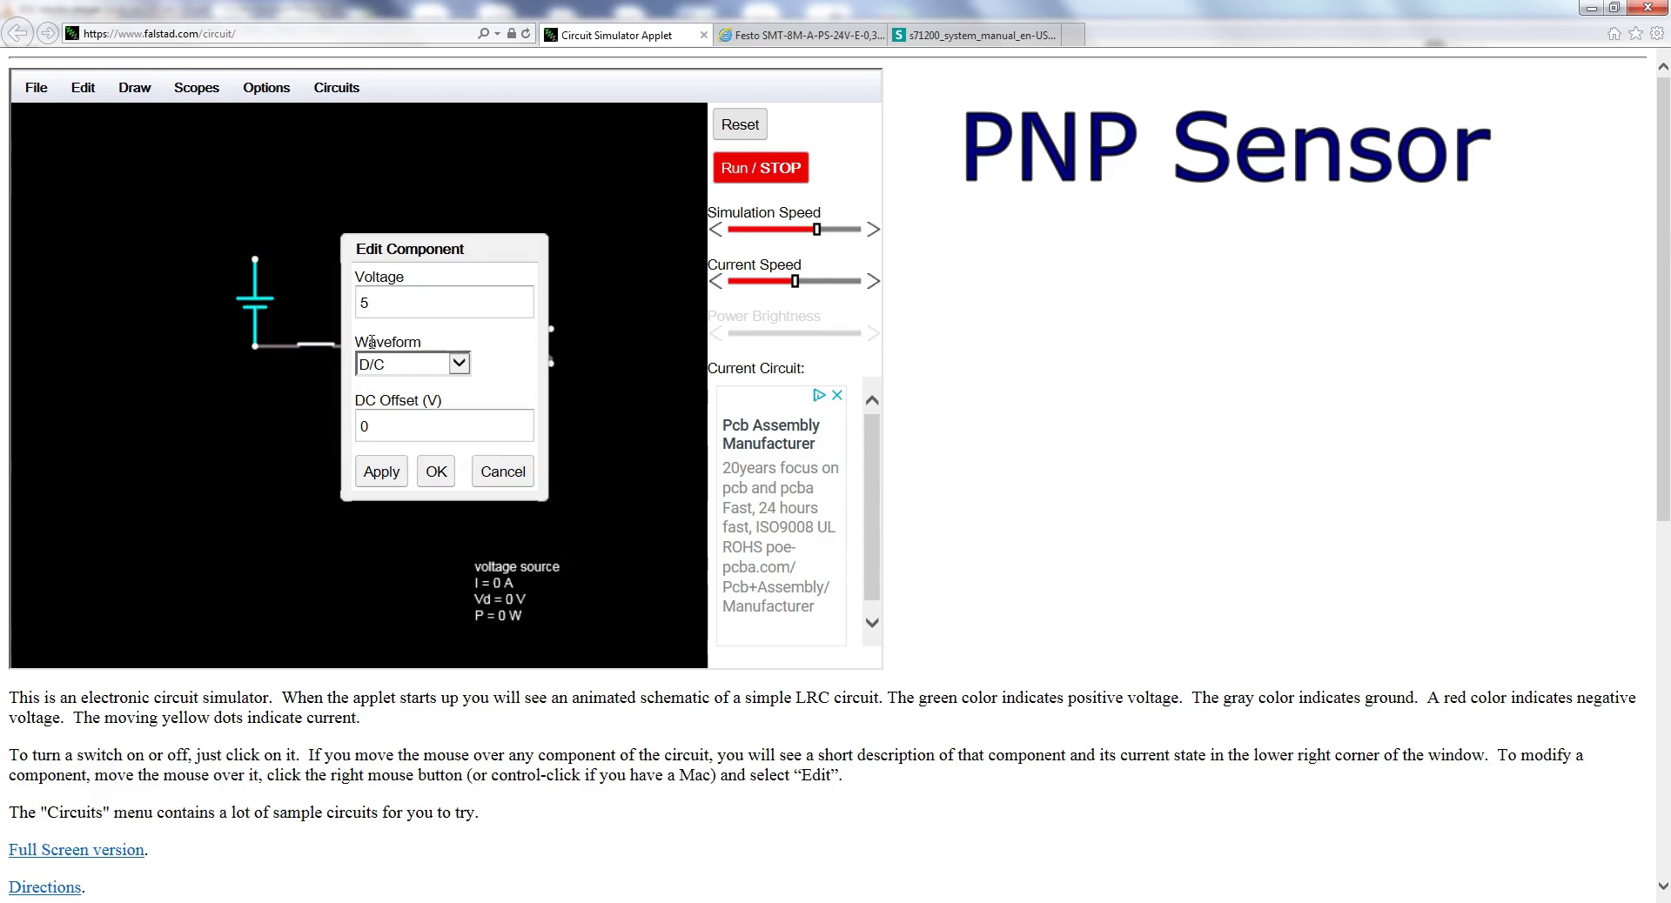
type("24")
left_click(436, 474)
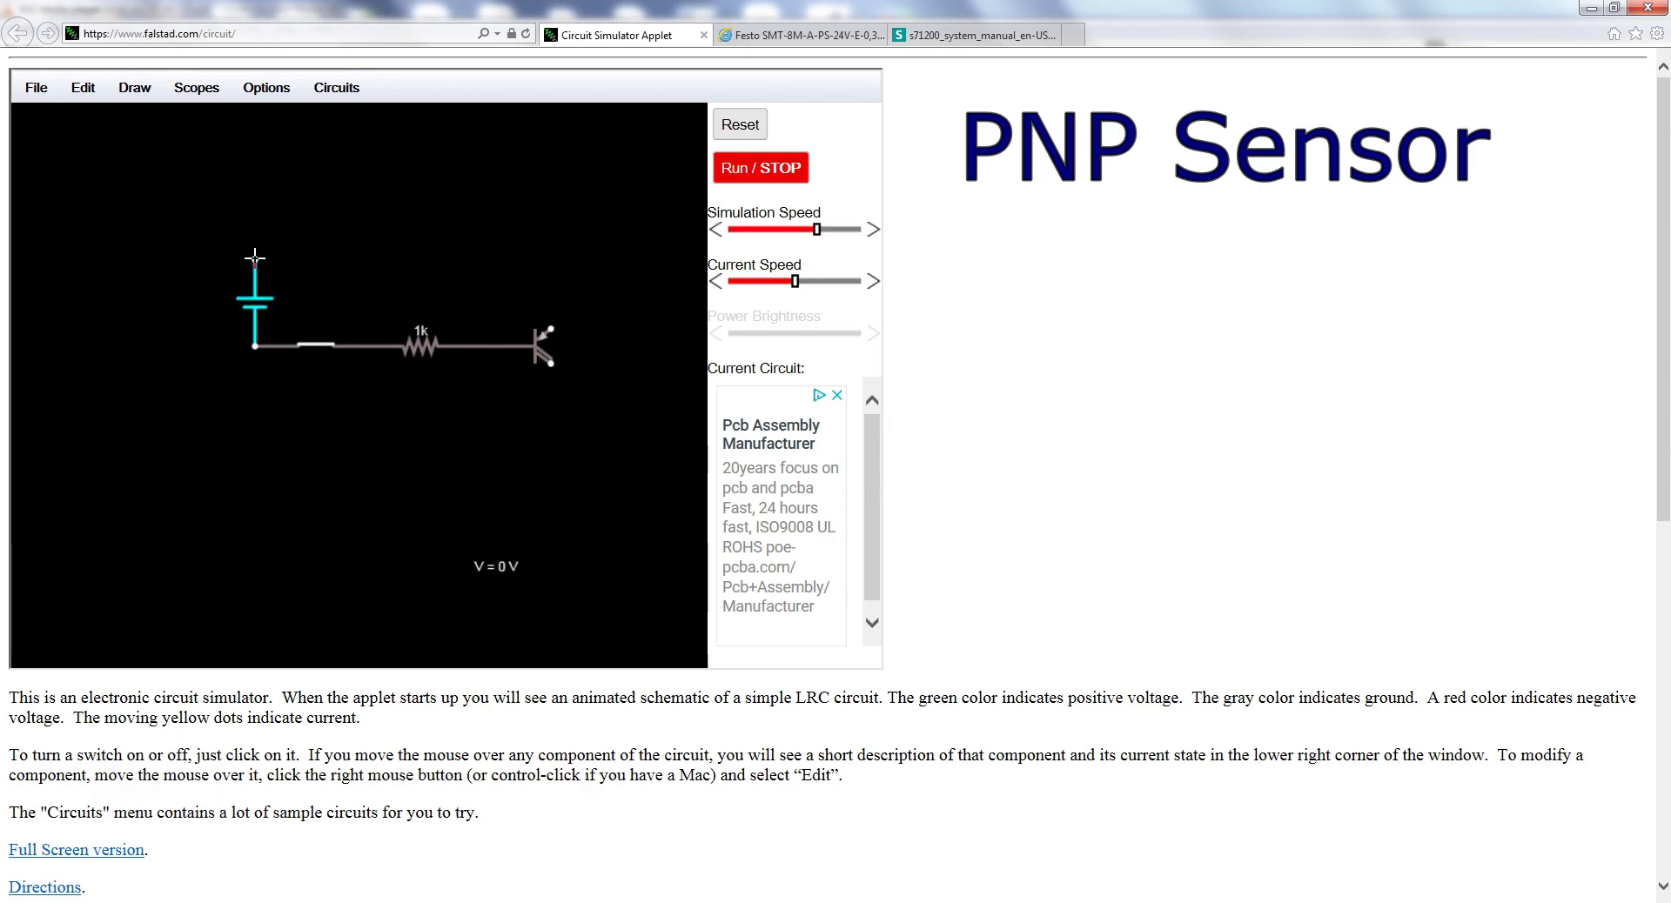
left_click_drag(256, 243, 255, 192)
left_click_drag(258, 203, 551, 333)
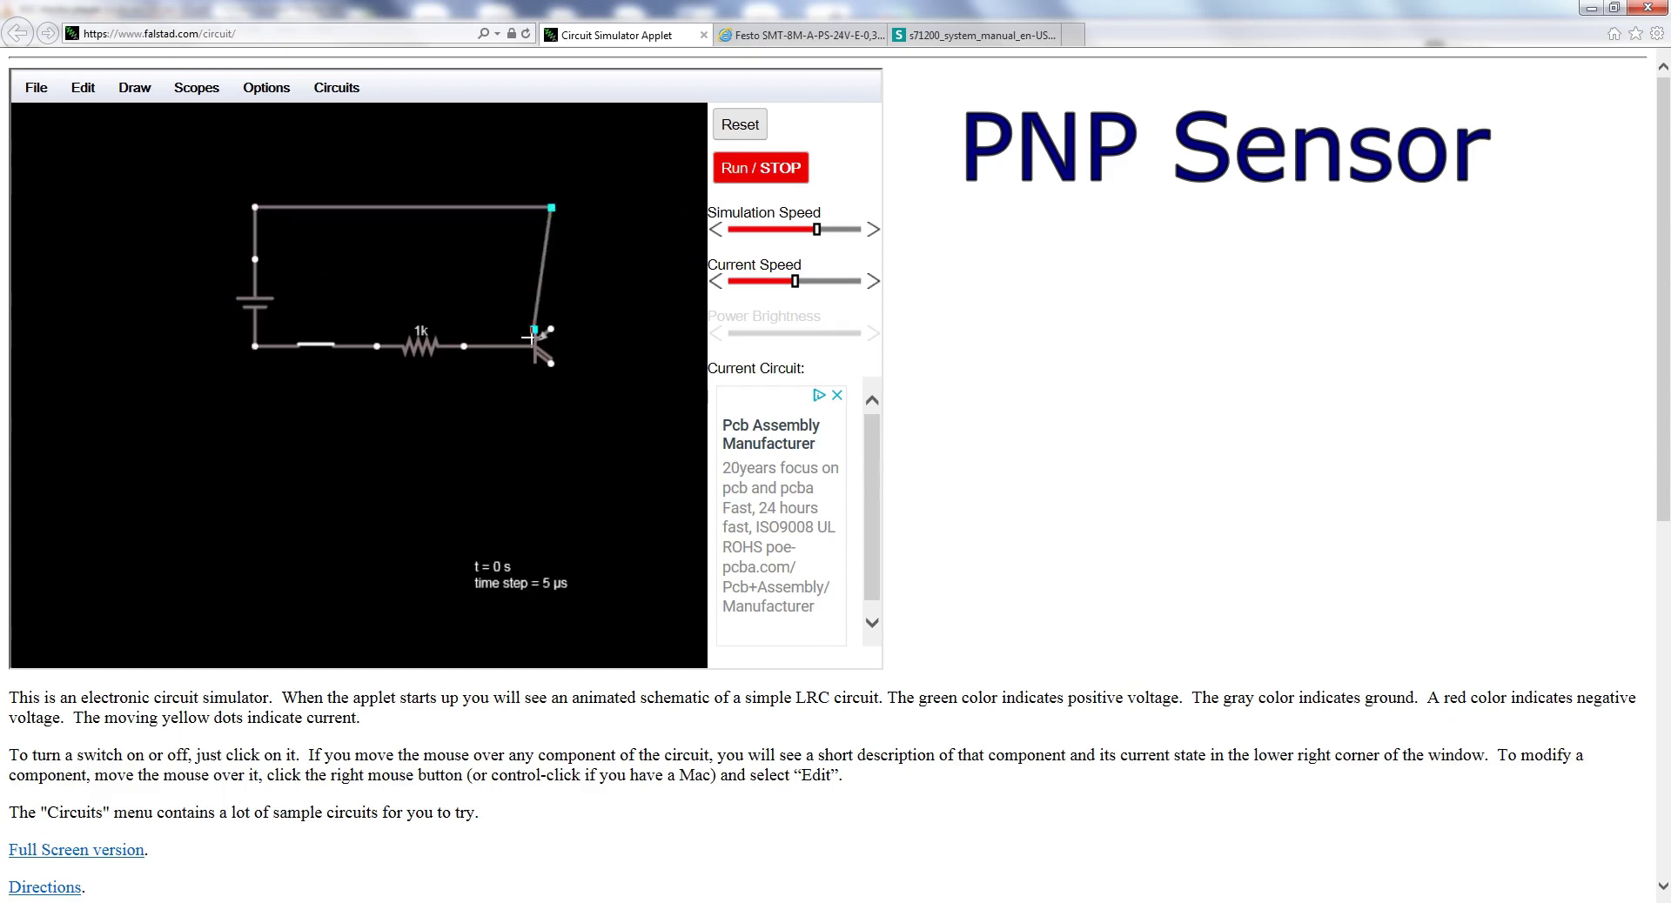
Add a lamp downward from the transistor's collector and wire its lower end back to the source's lower terminal
right_click(606, 378)
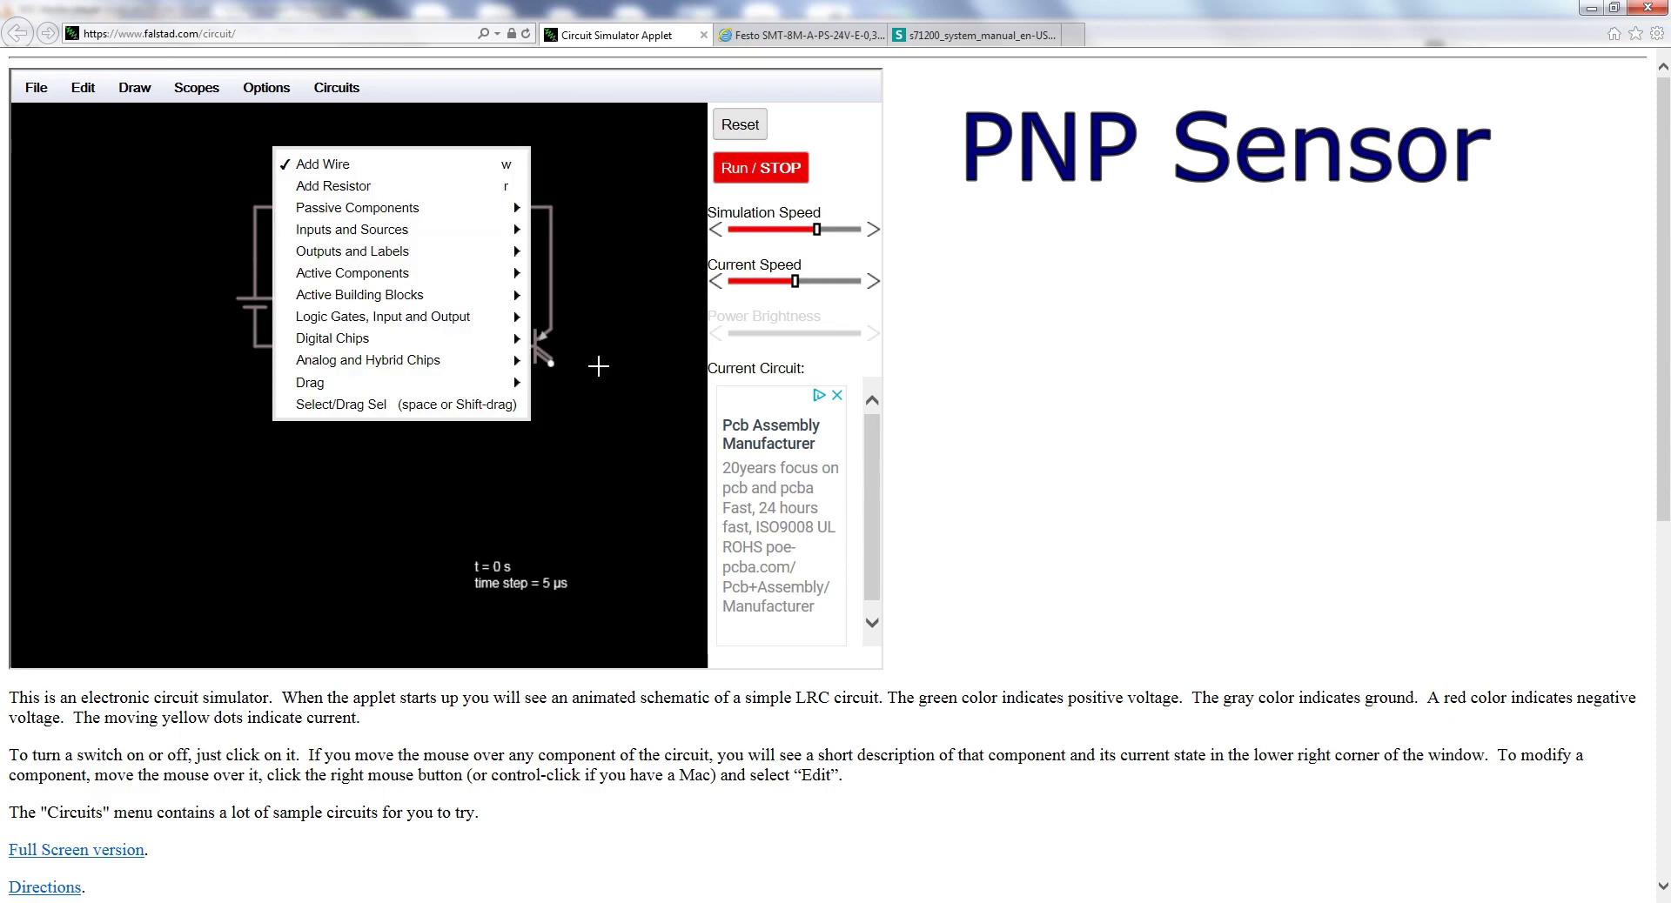
mouse_move(411, 255)
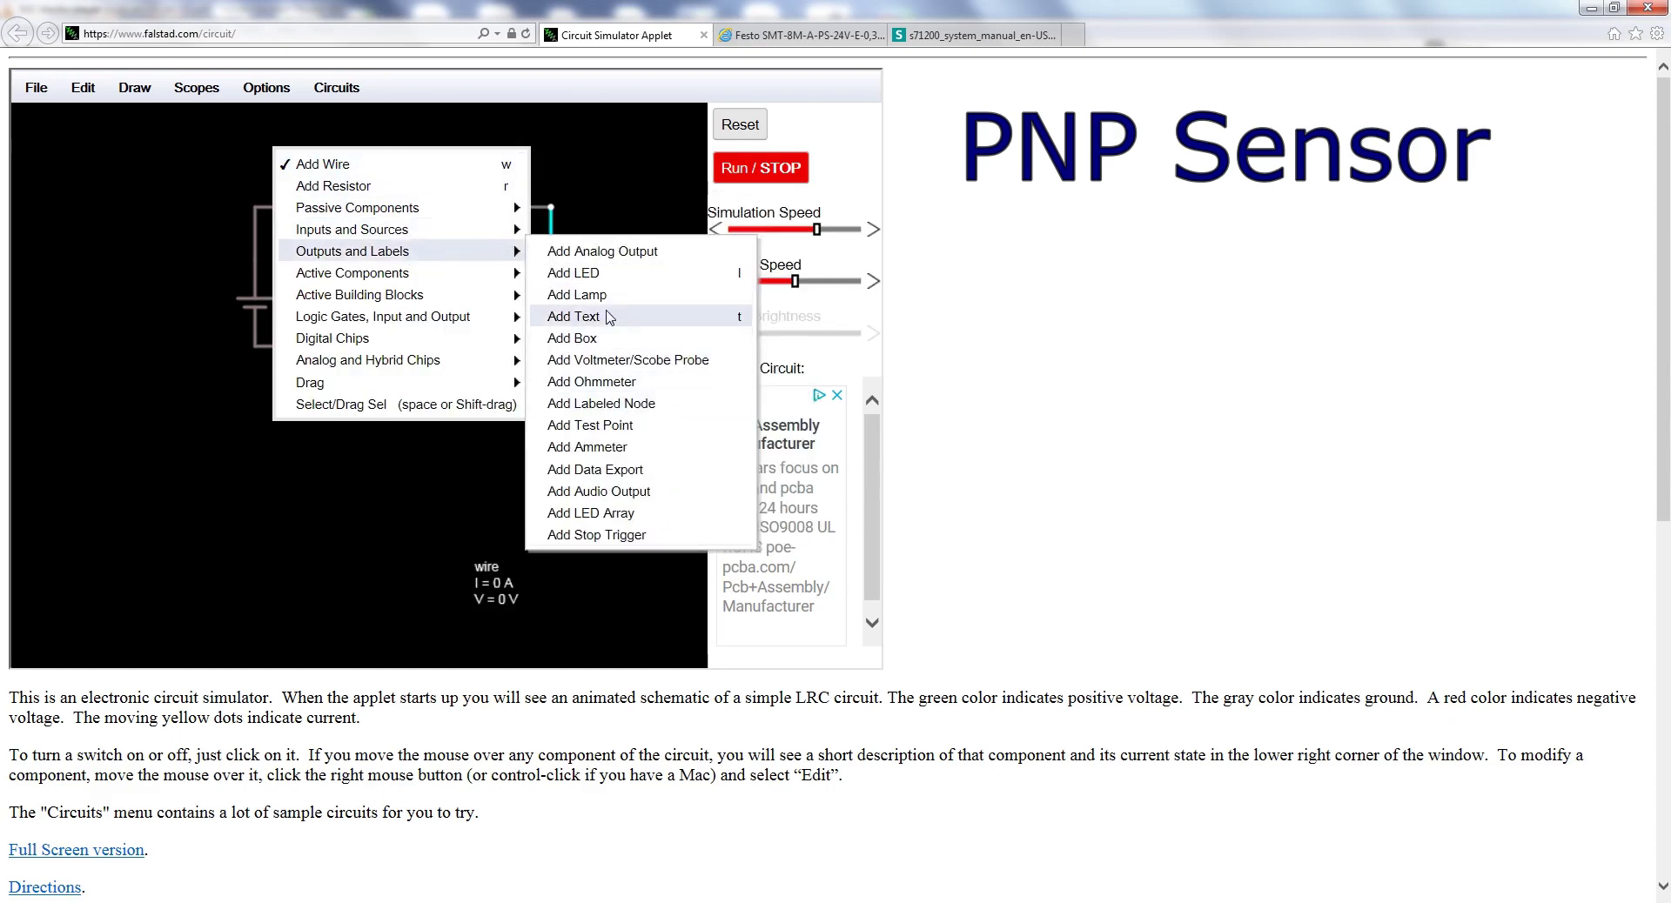
left_click(577, 295)
left_click_drag(551, 363, 550, 522)
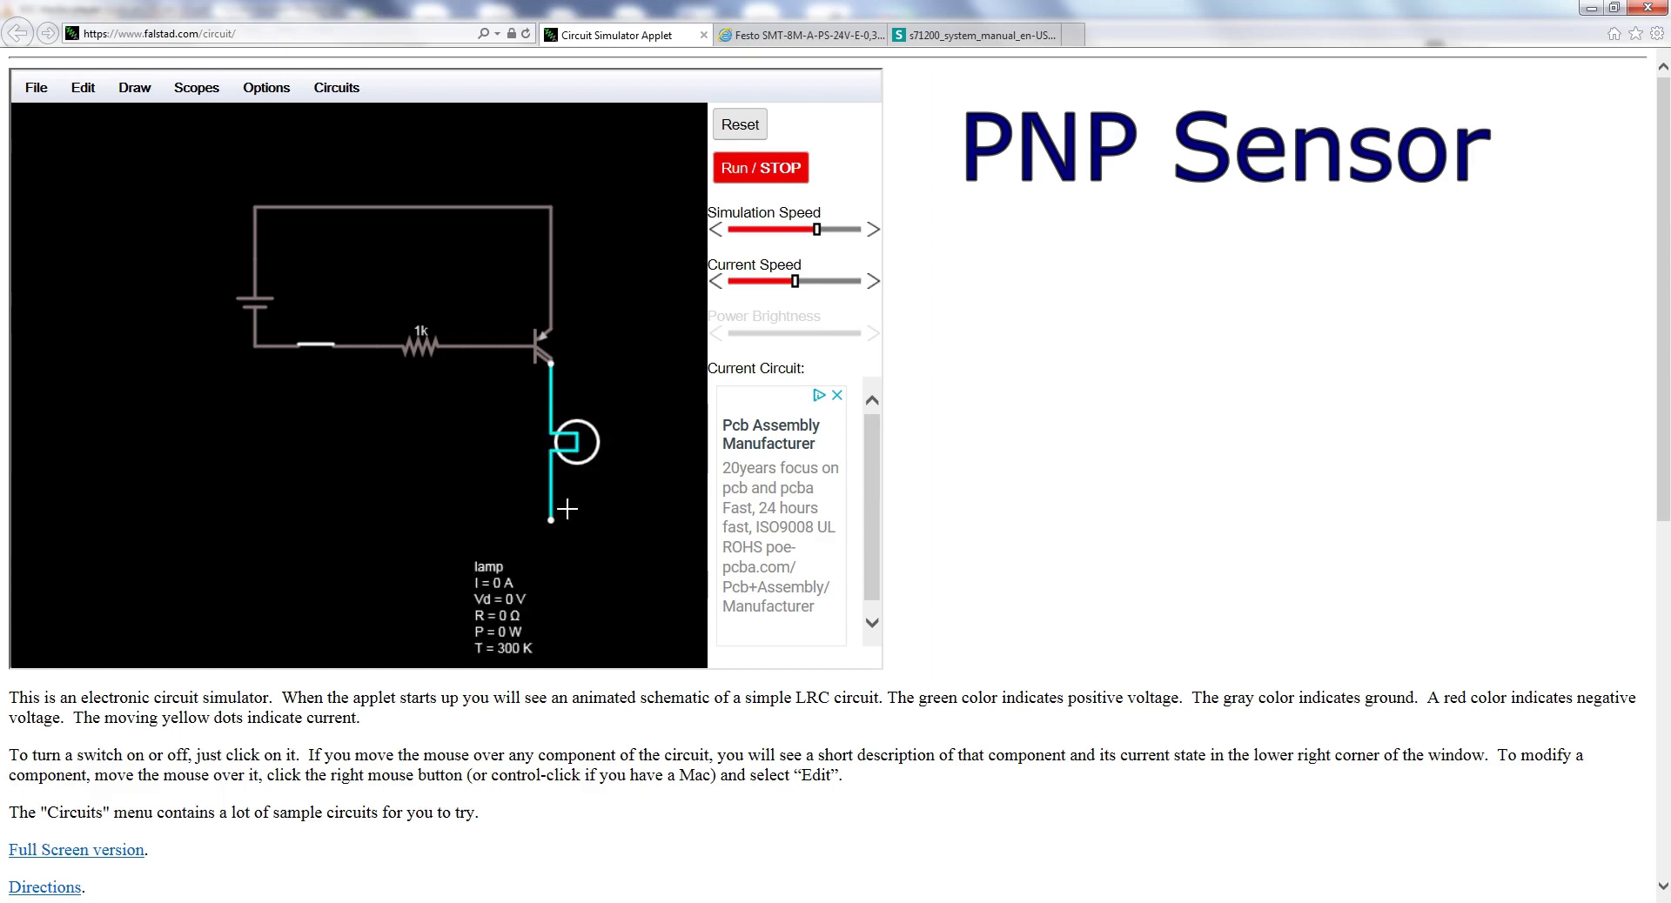
left_click_drag(552, 520, 261, 346)
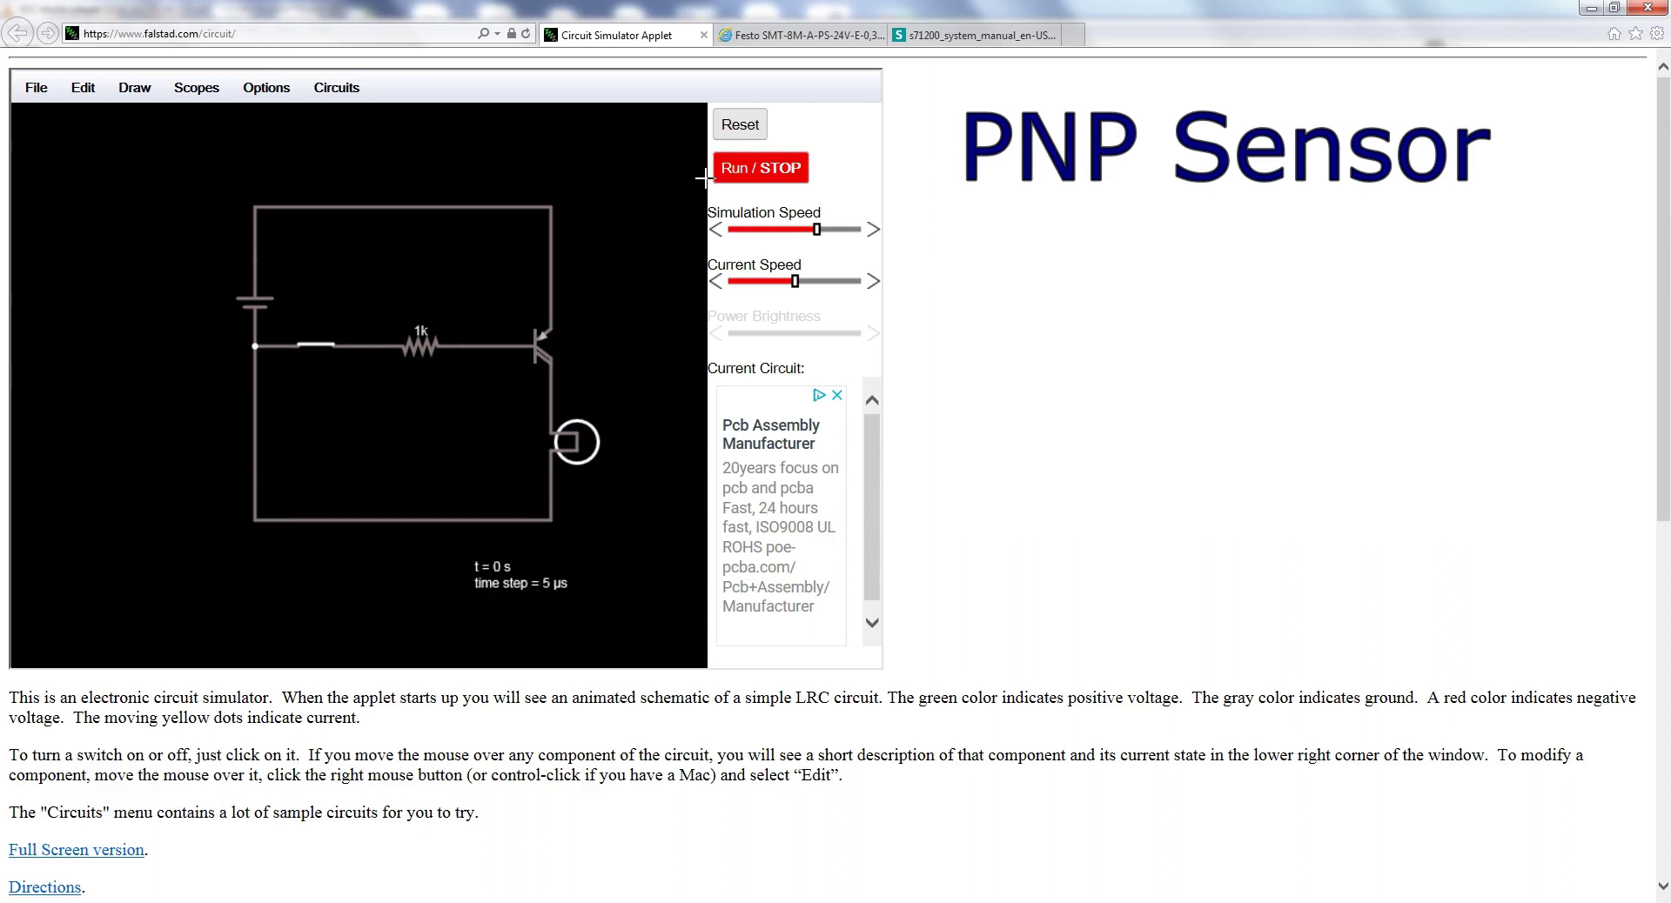
Run the simulation and toggle the base switch repeatedly to compare the PNP circuit's current flow when open and closed
left_click(754, 170)
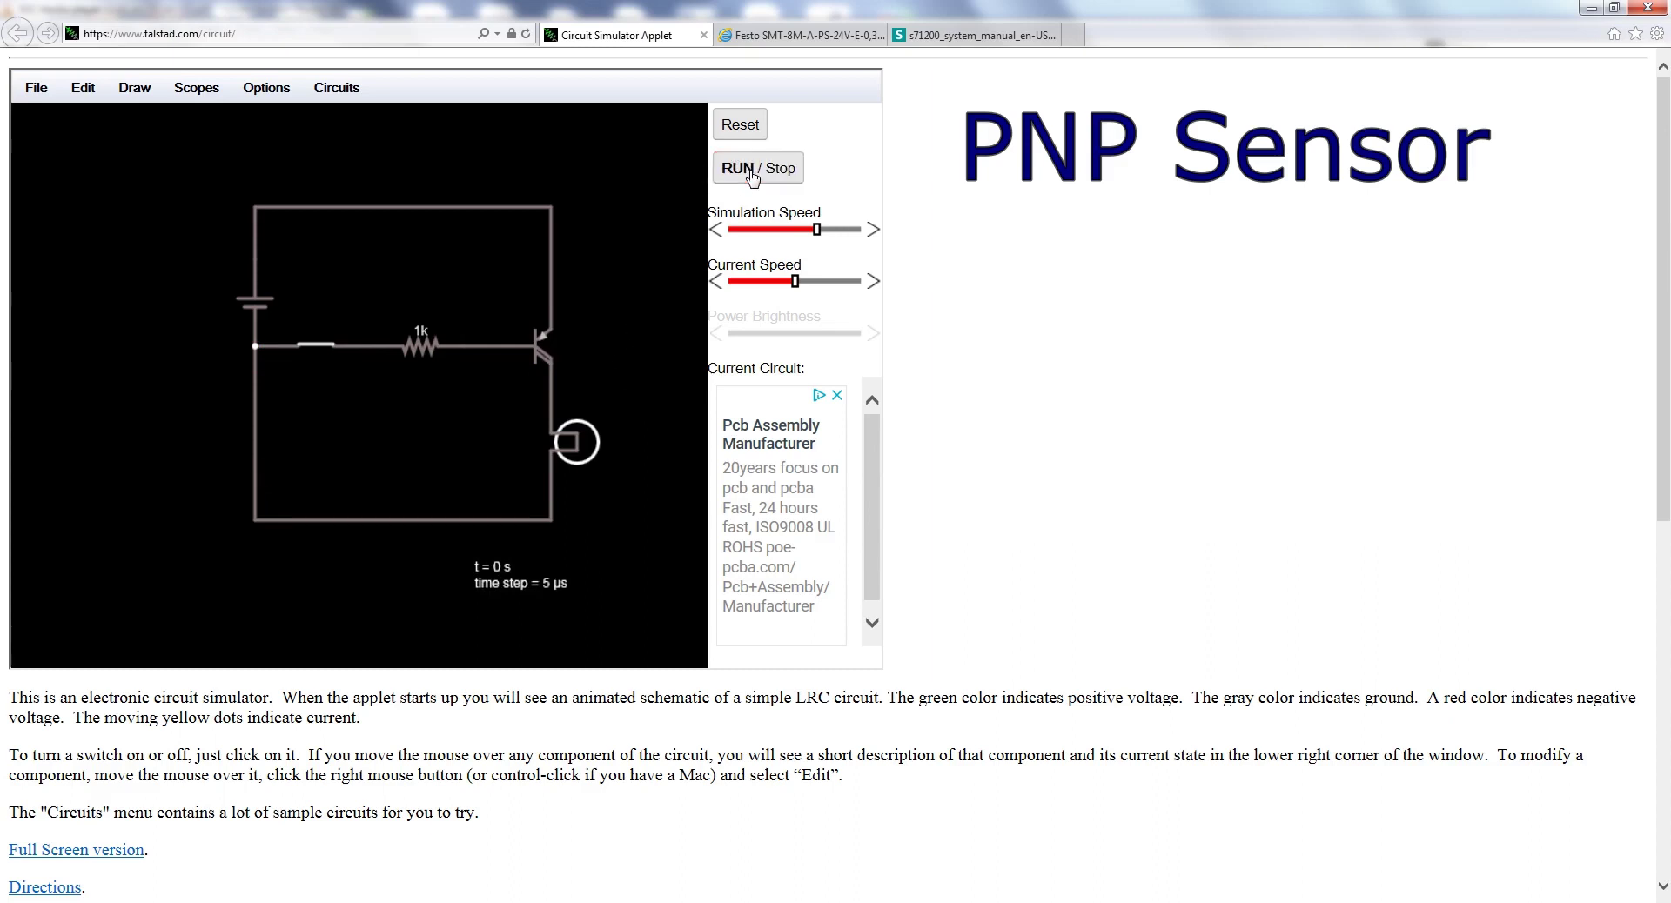
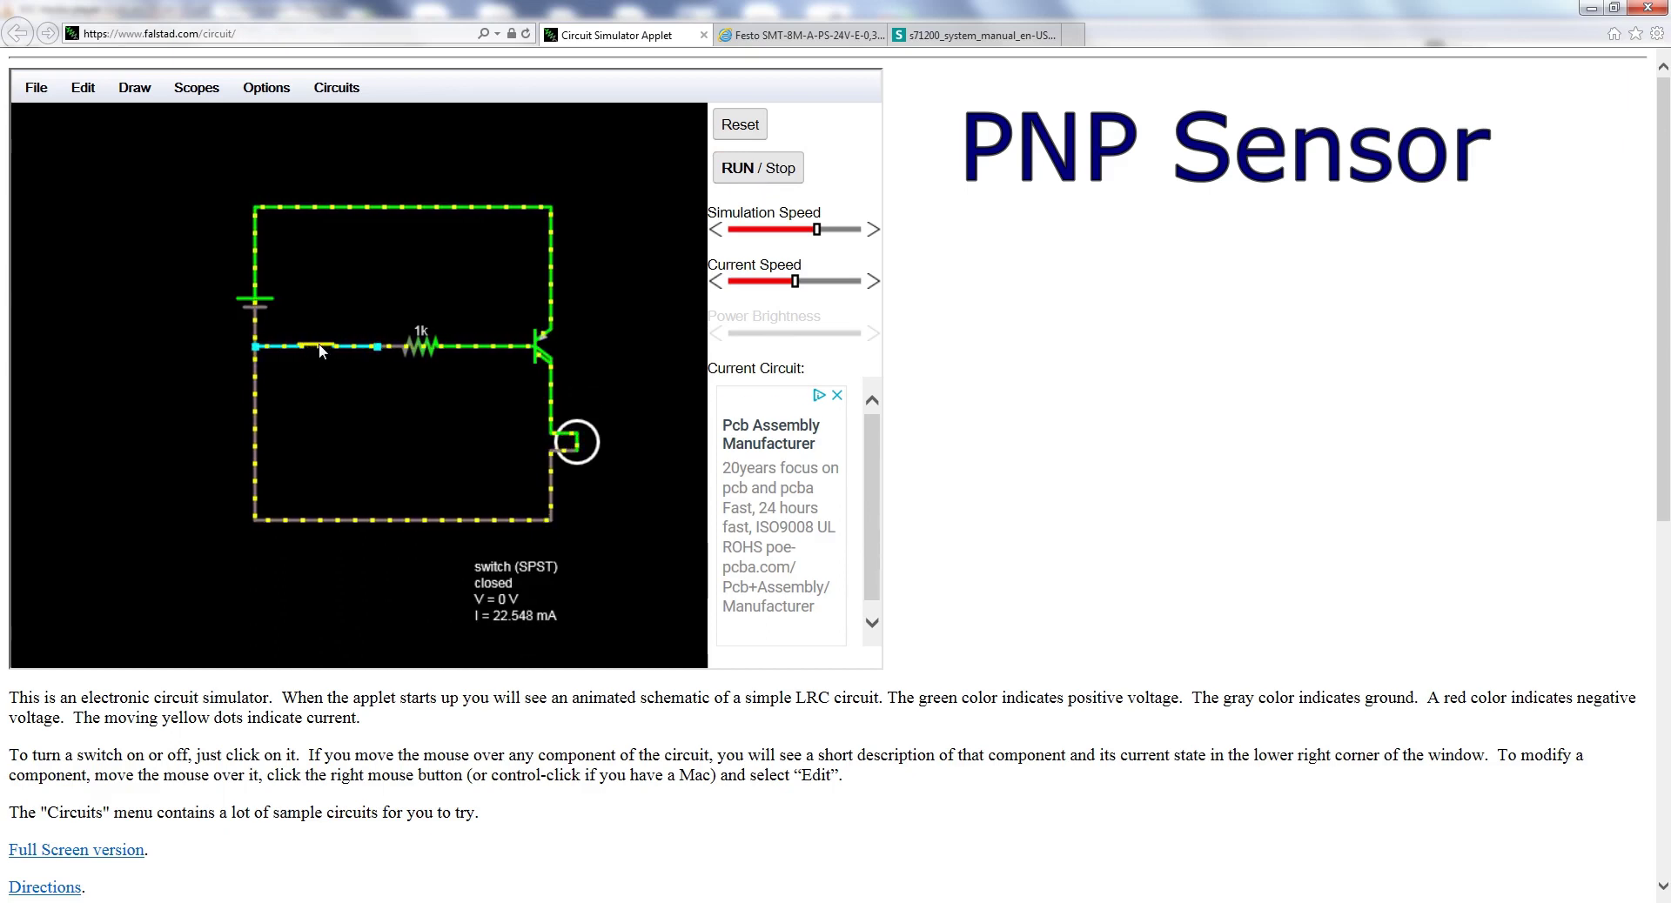
left_click(320, 348)
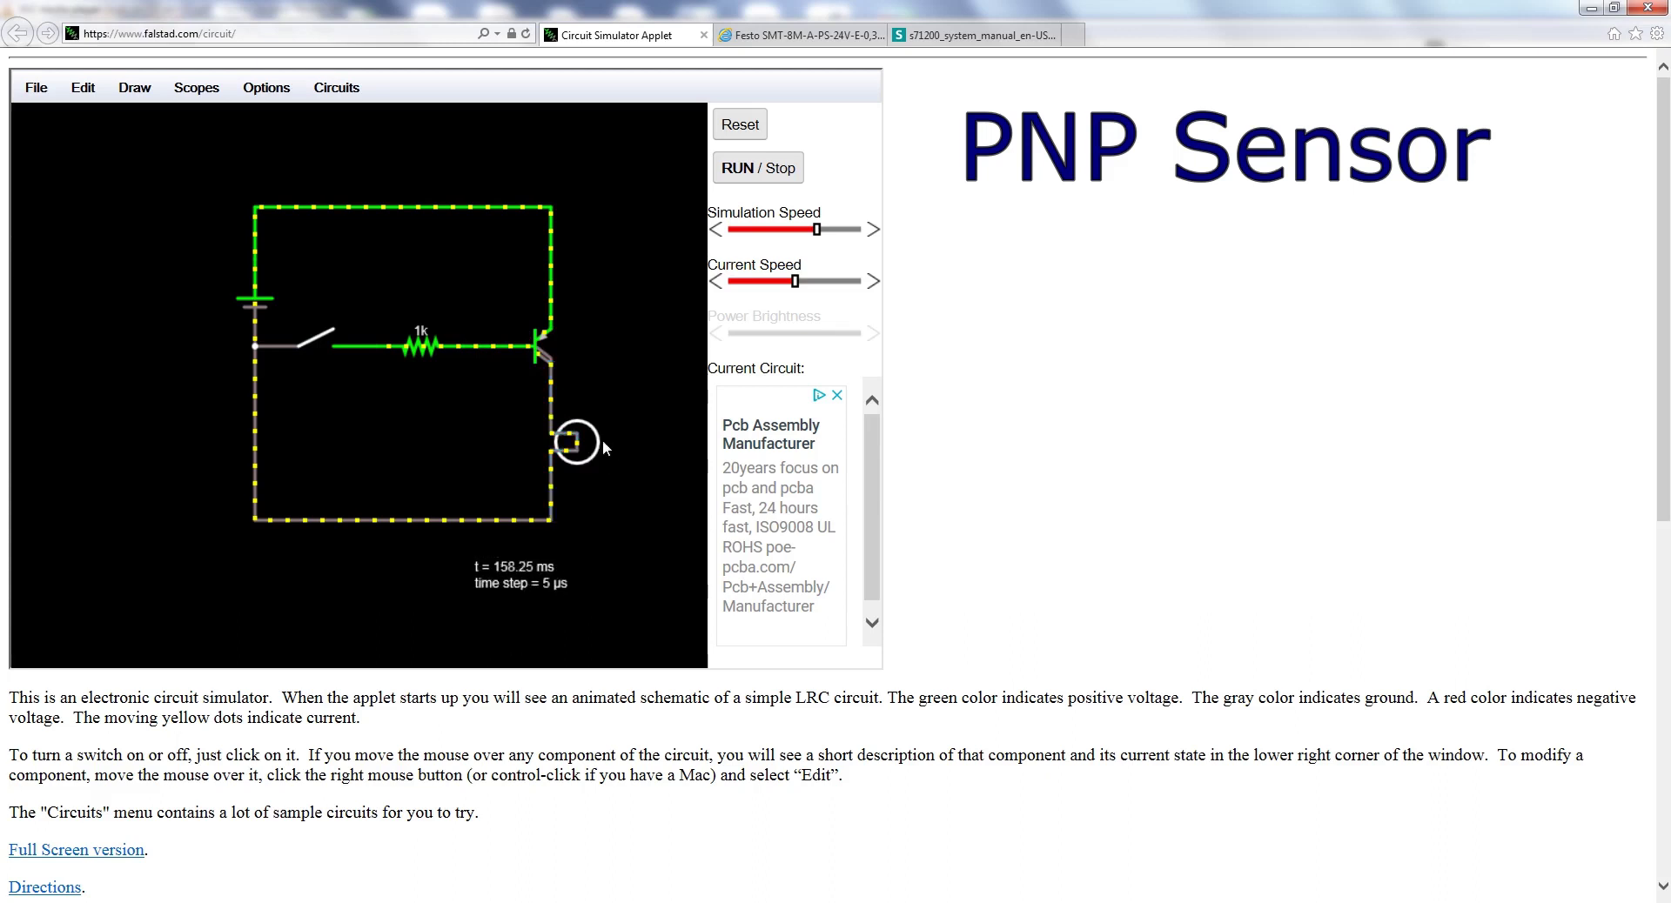
left_click(321, 342)
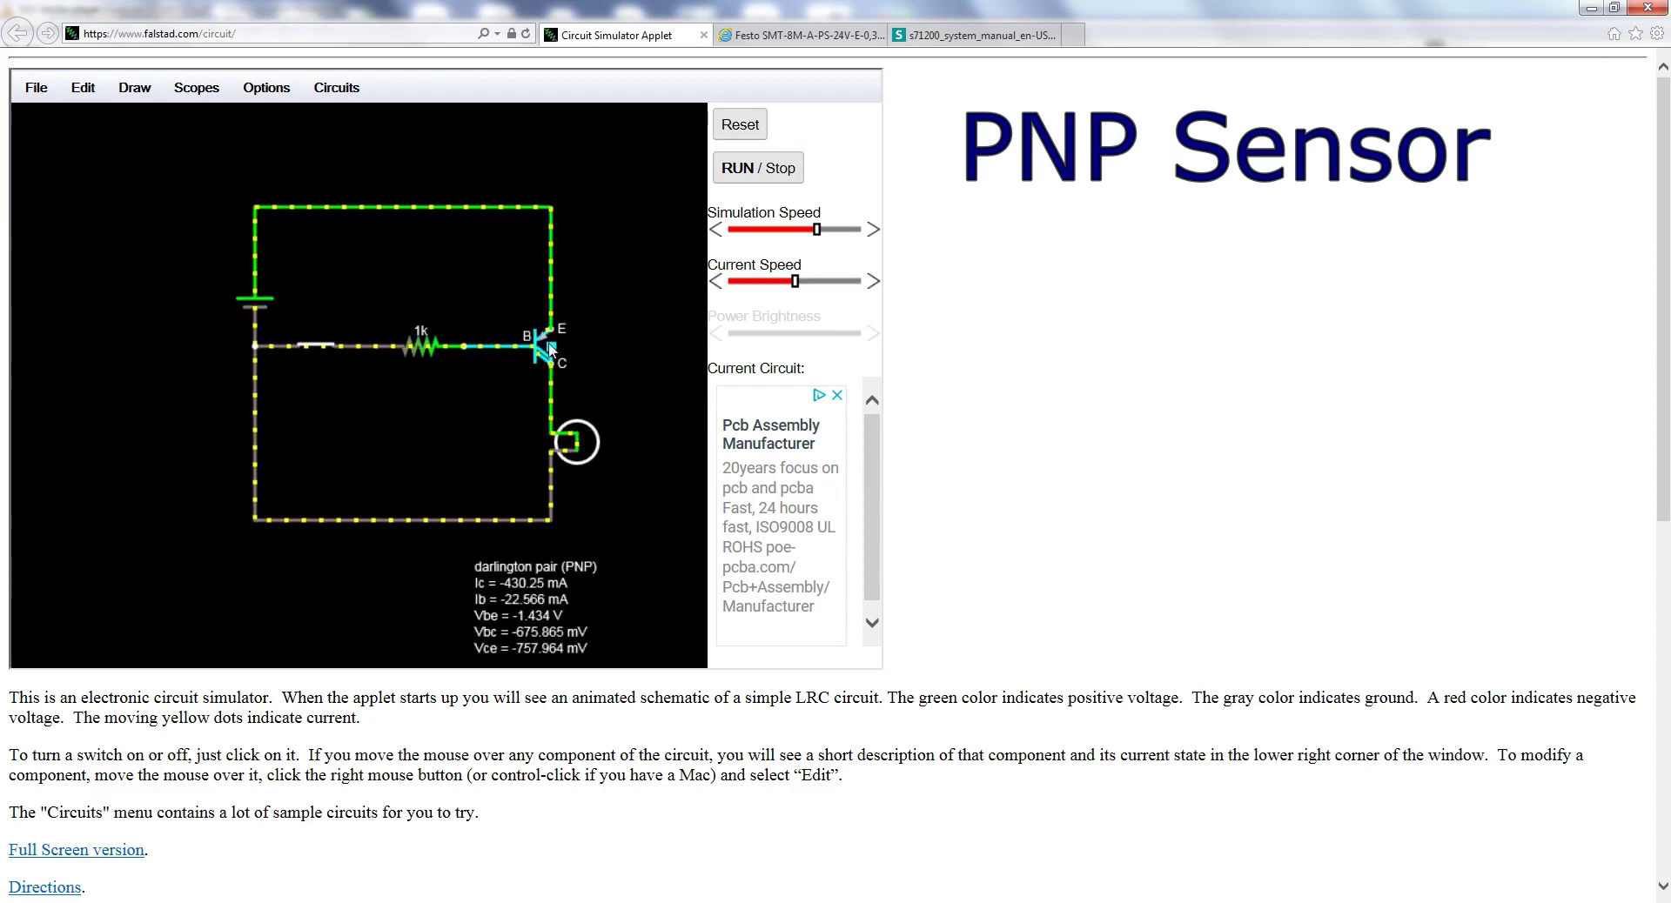
left_click(331, 348)
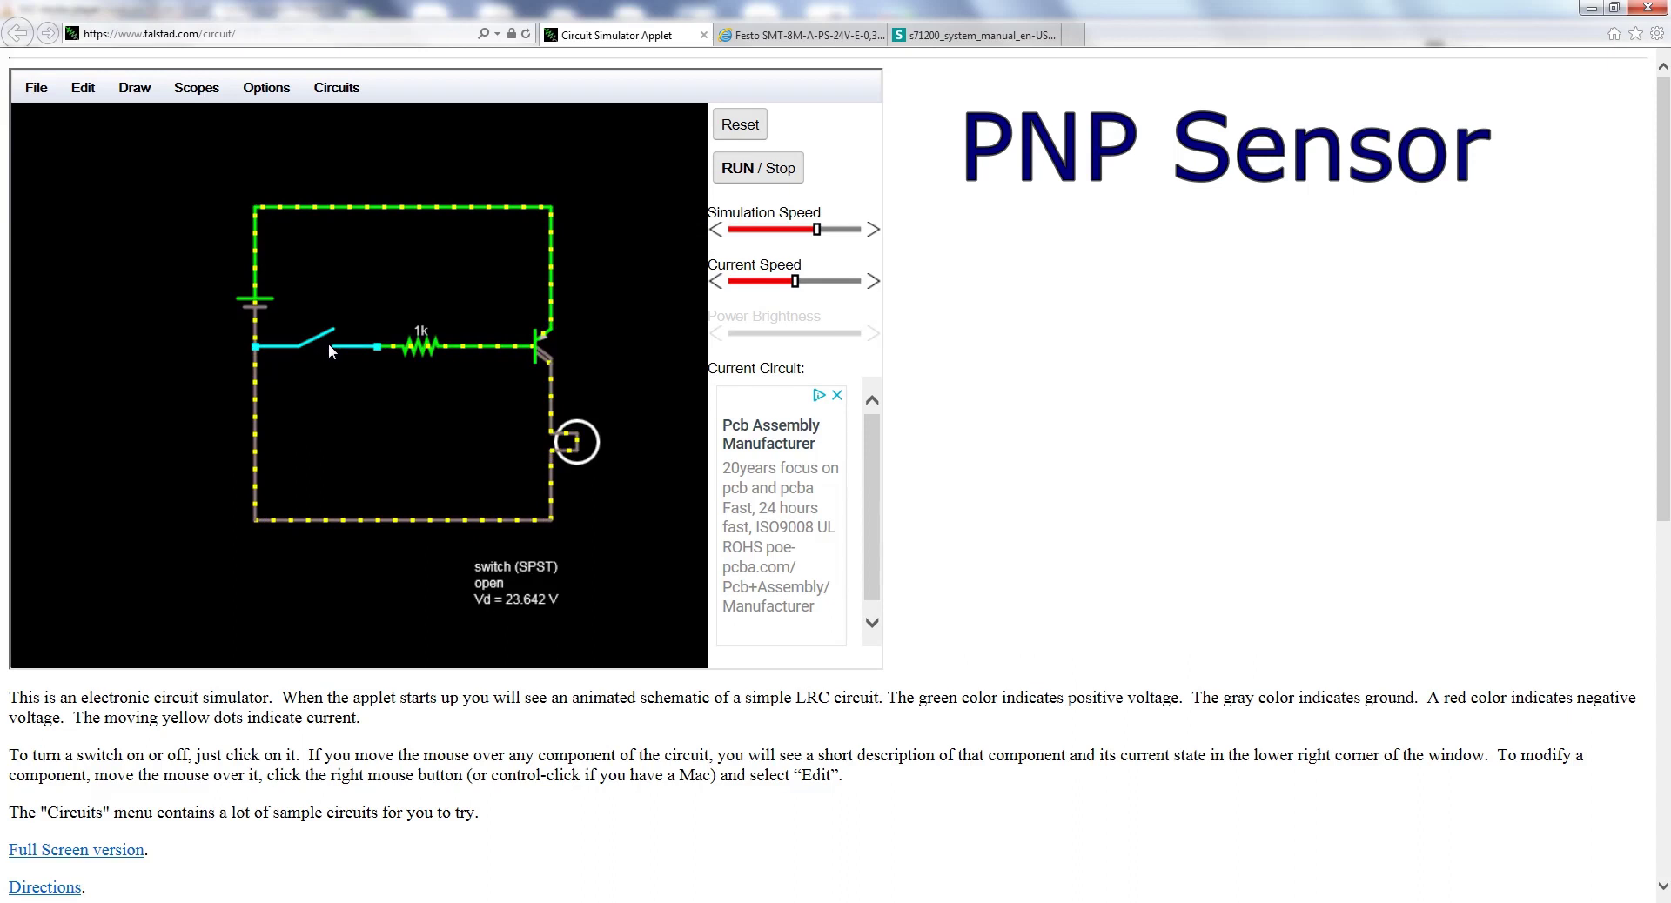
left_click(317, 348)
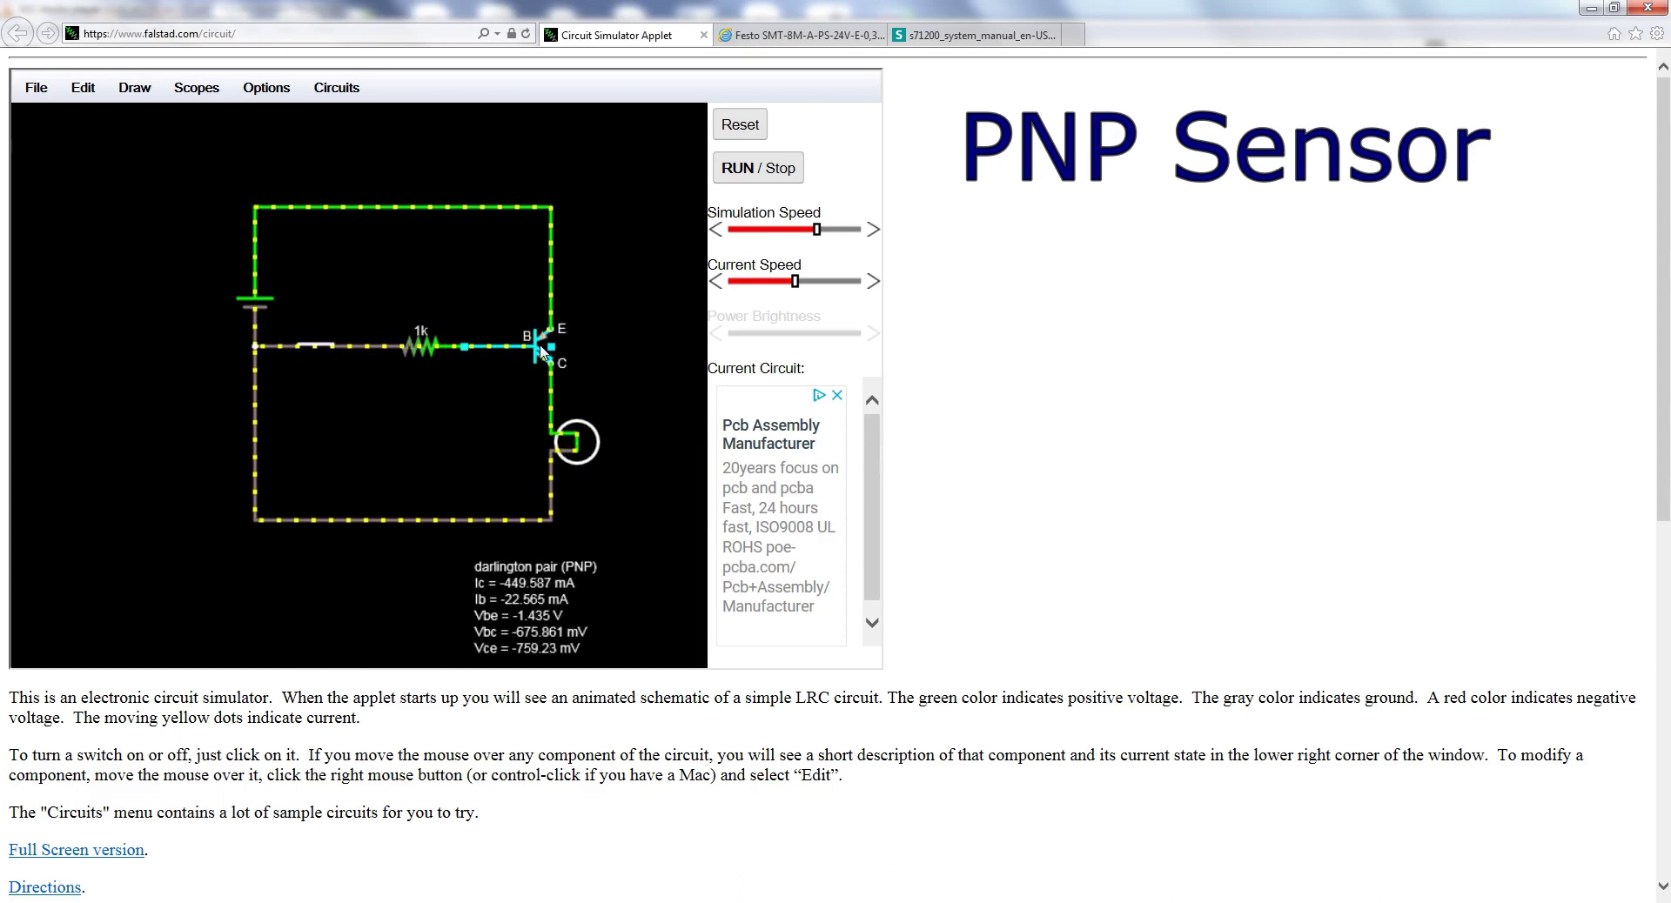
left_click(319, 345)
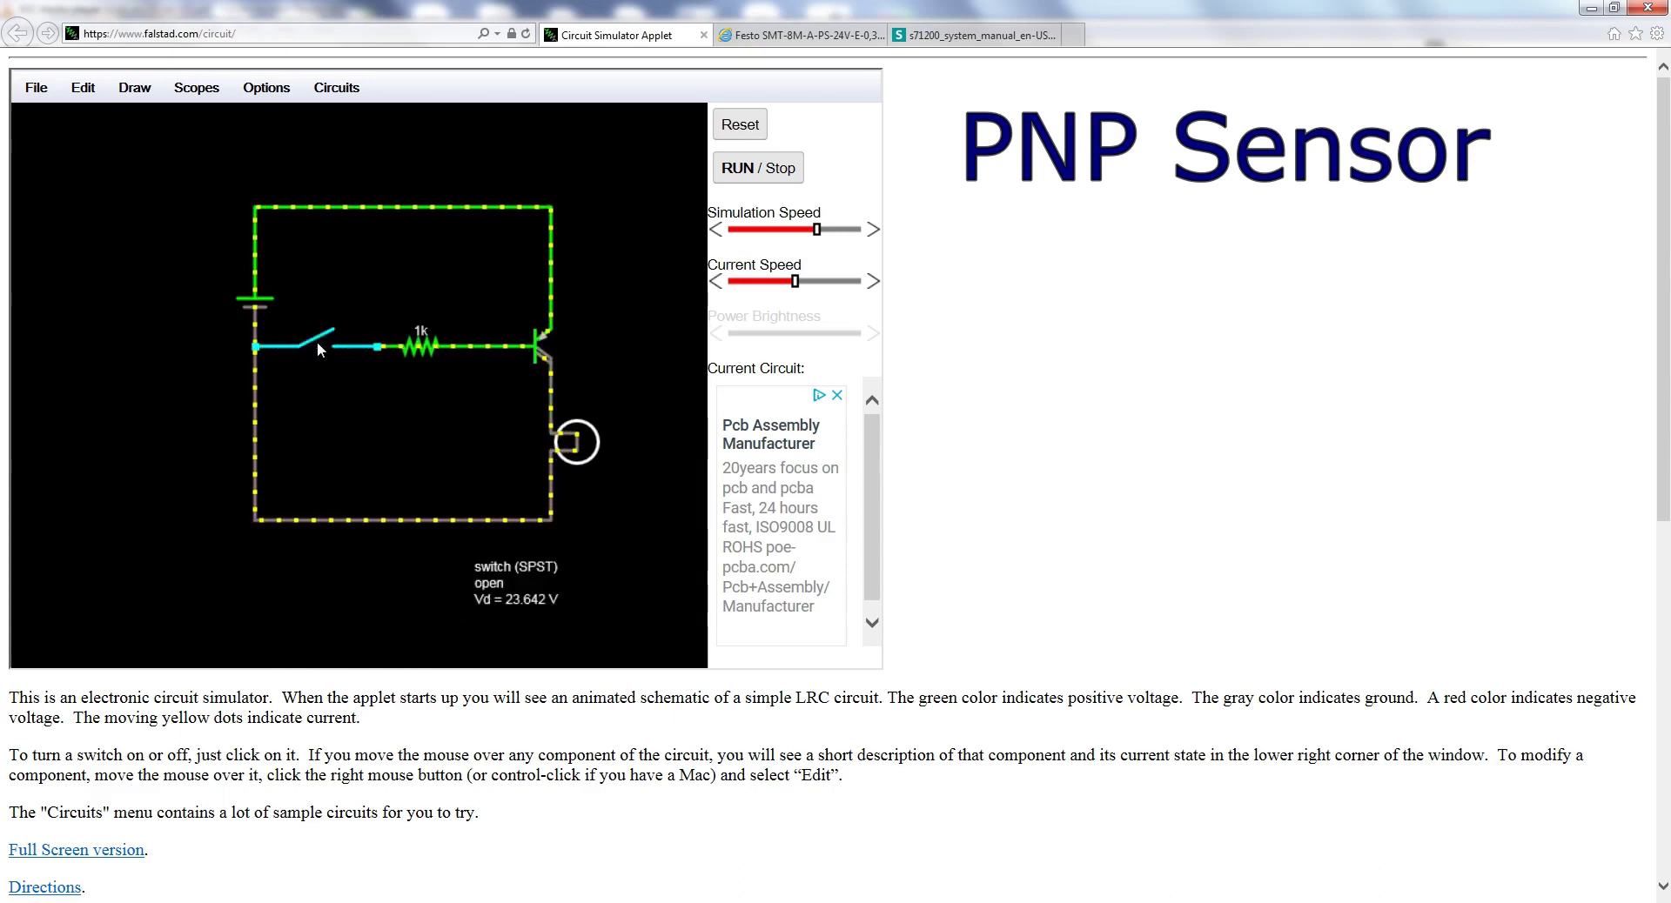
left_click(325, 342)
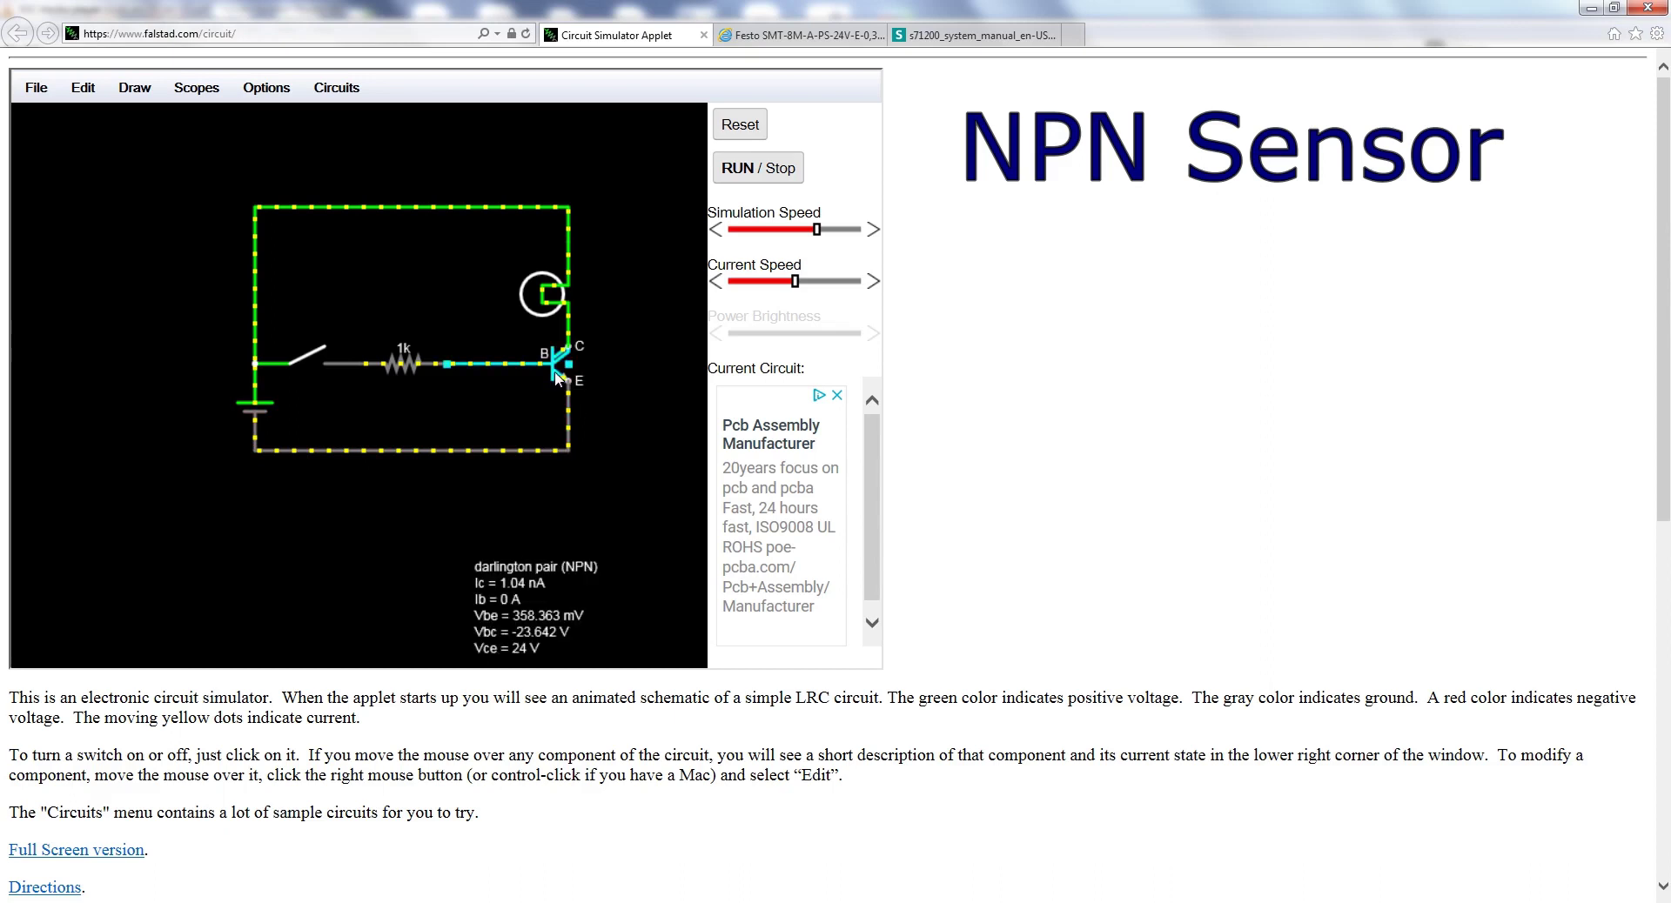
Close and reopen the base switch in the NPN circuit to compare the lamp current in both states
left_click(321, 360)
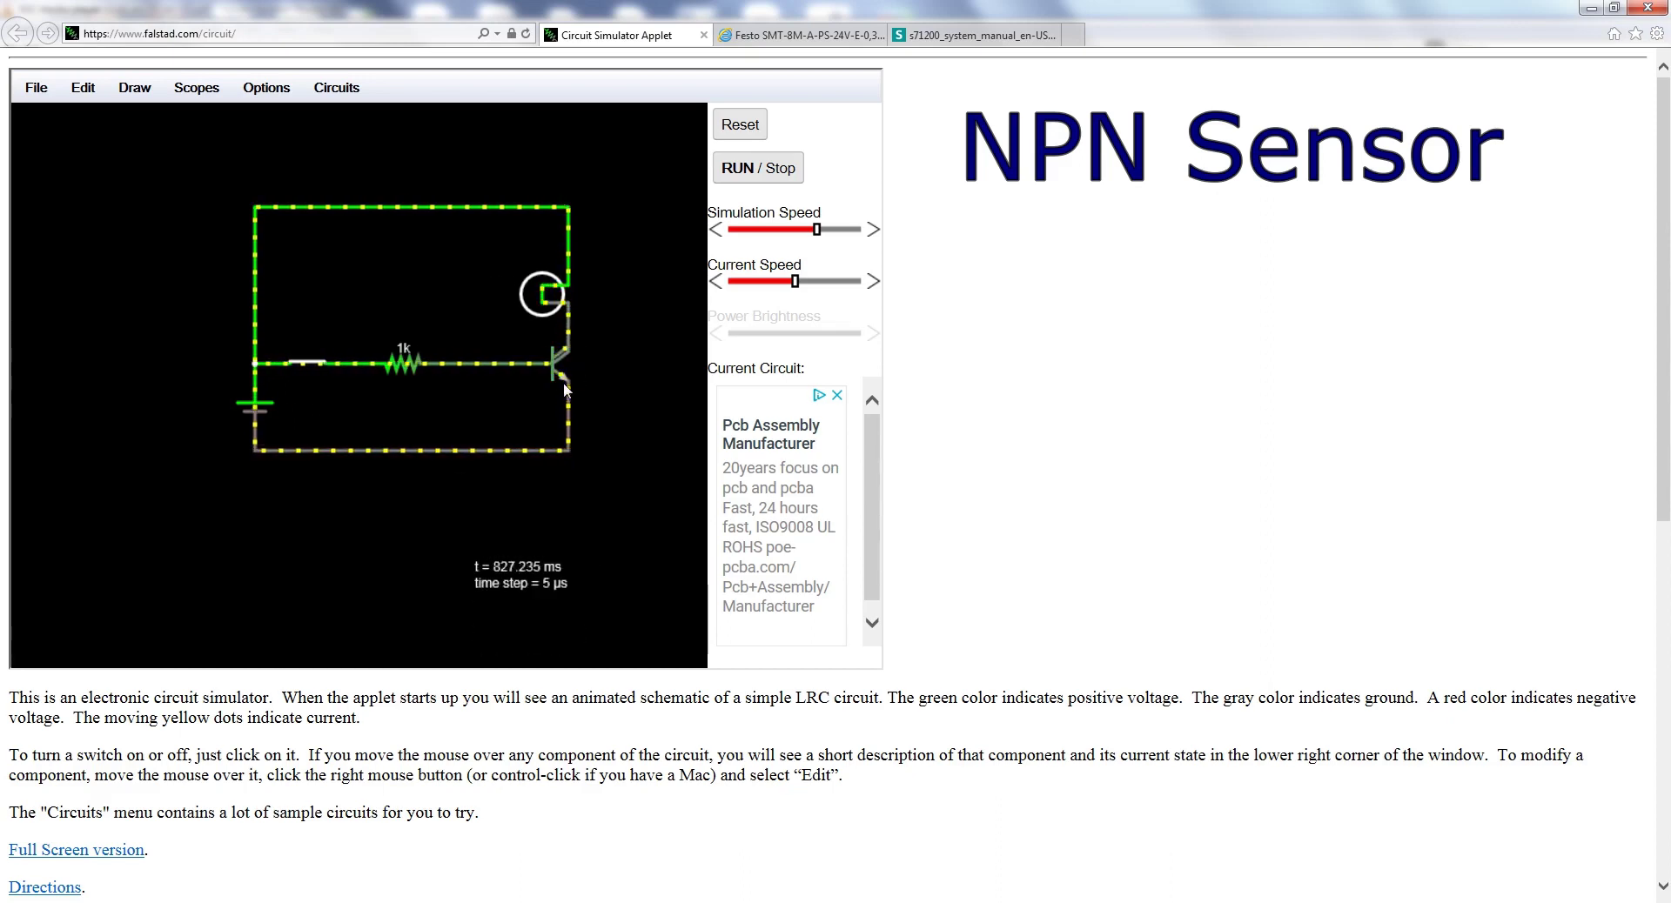
left_click(309, 363)
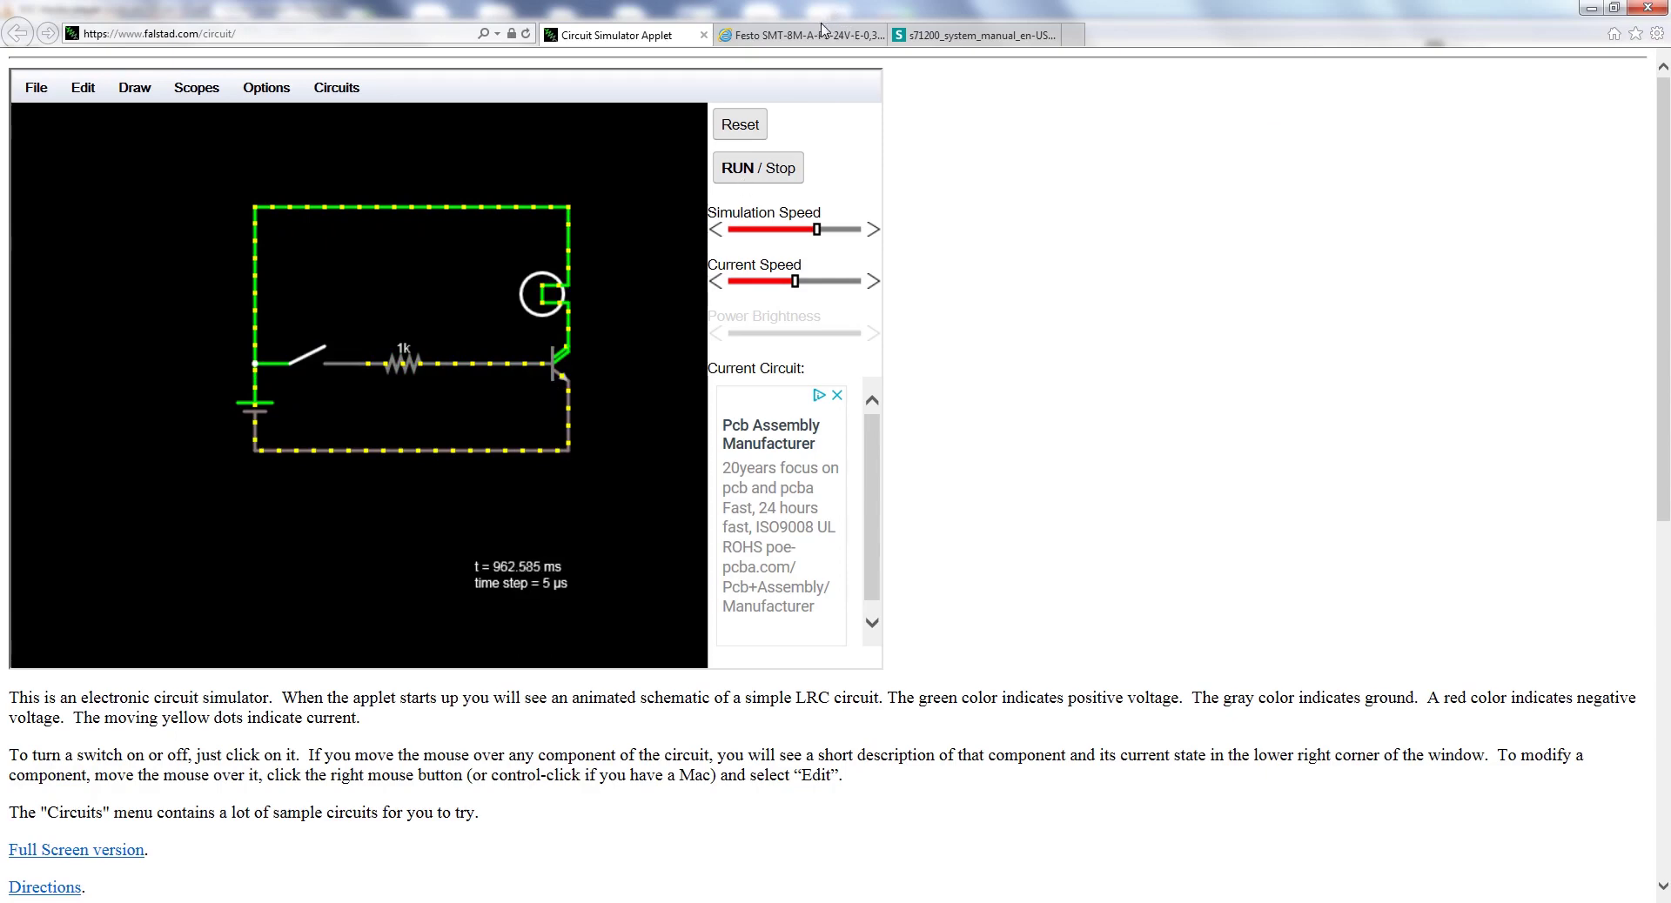
Highlight the designation SMT-8M-A-PS-24V-E-0,3-M12 on the Festo sensor's product page and look through its specifications table
left_click(819, 36)
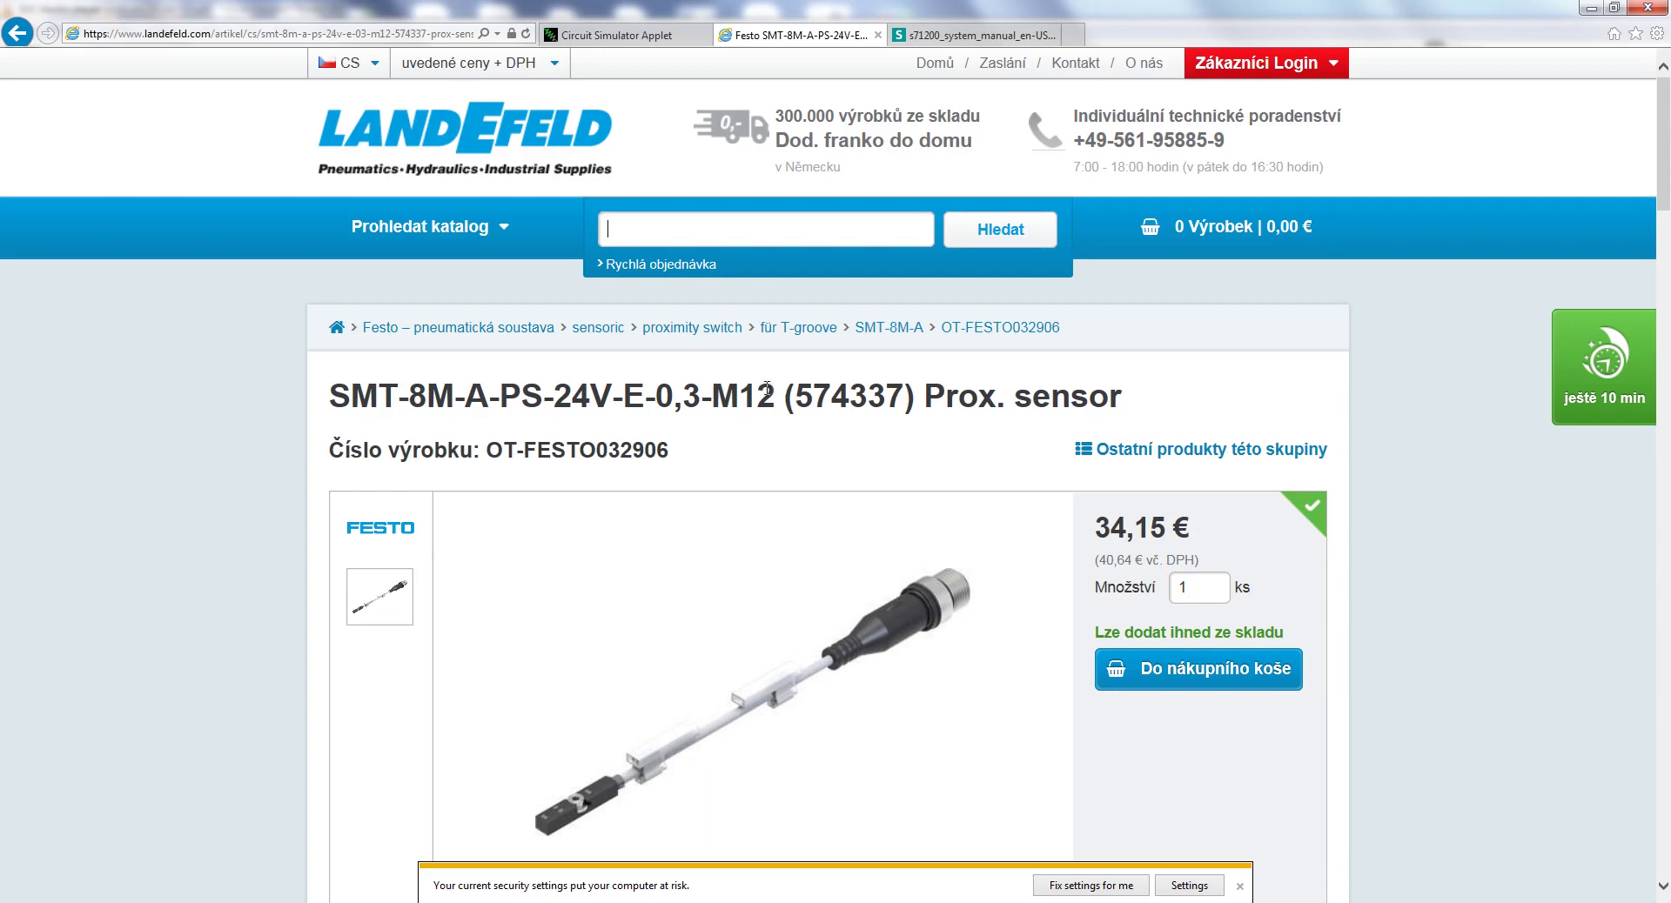
left_click_drag(782, 392, 277, 392)
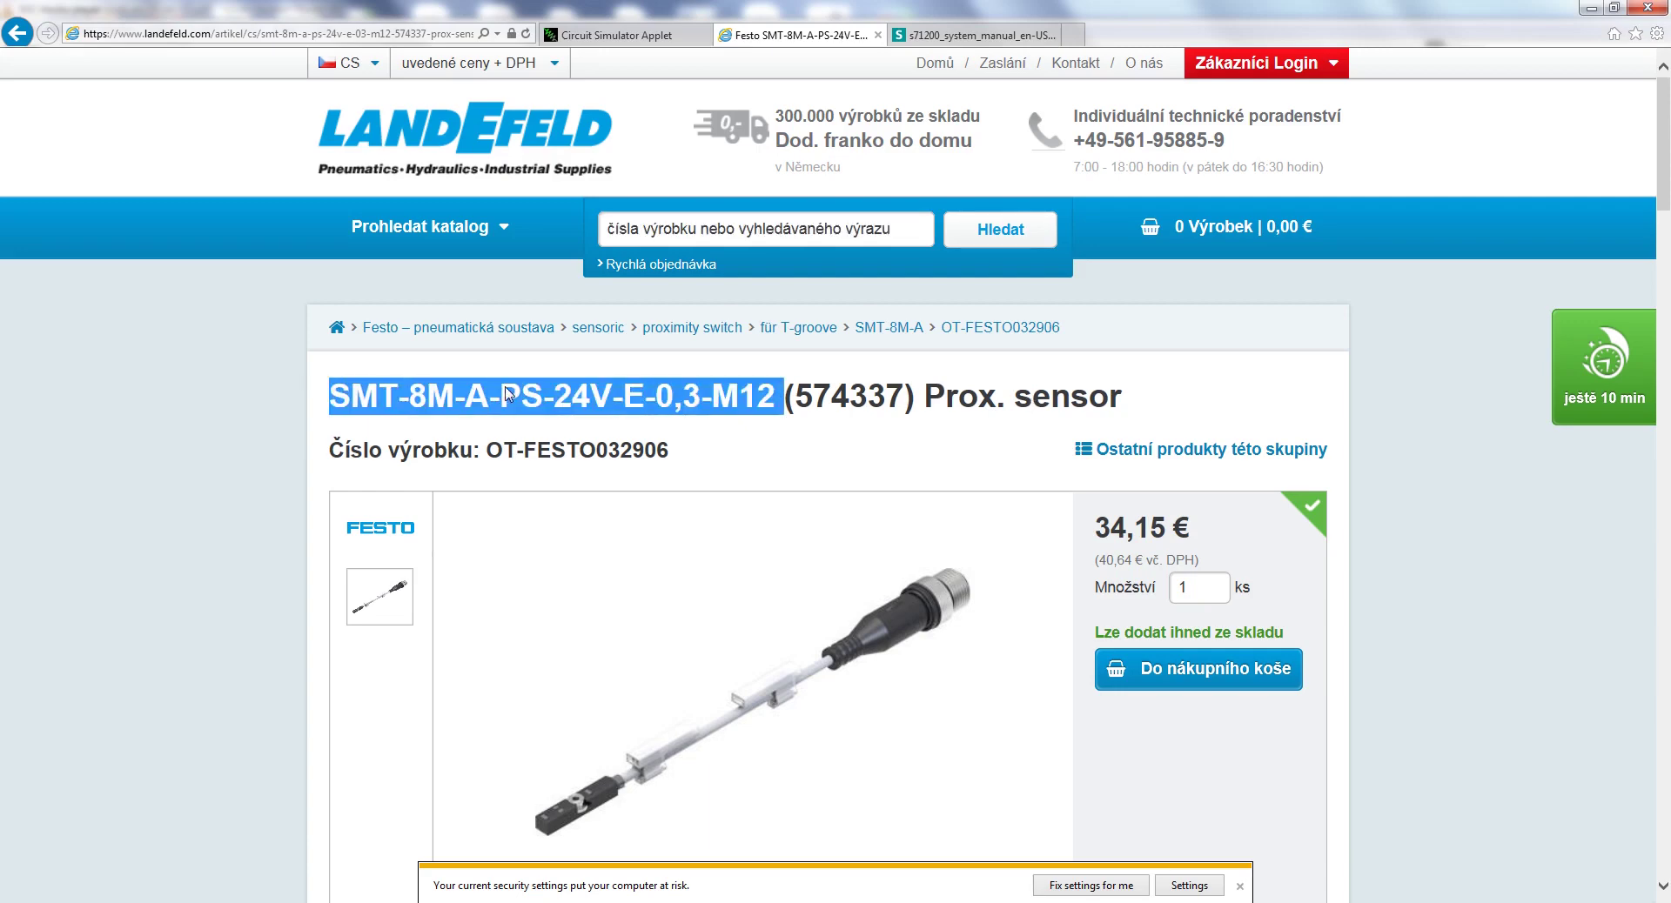
scroll(513, 393, "down", 10)
scroll(539, 383, "down", 5)
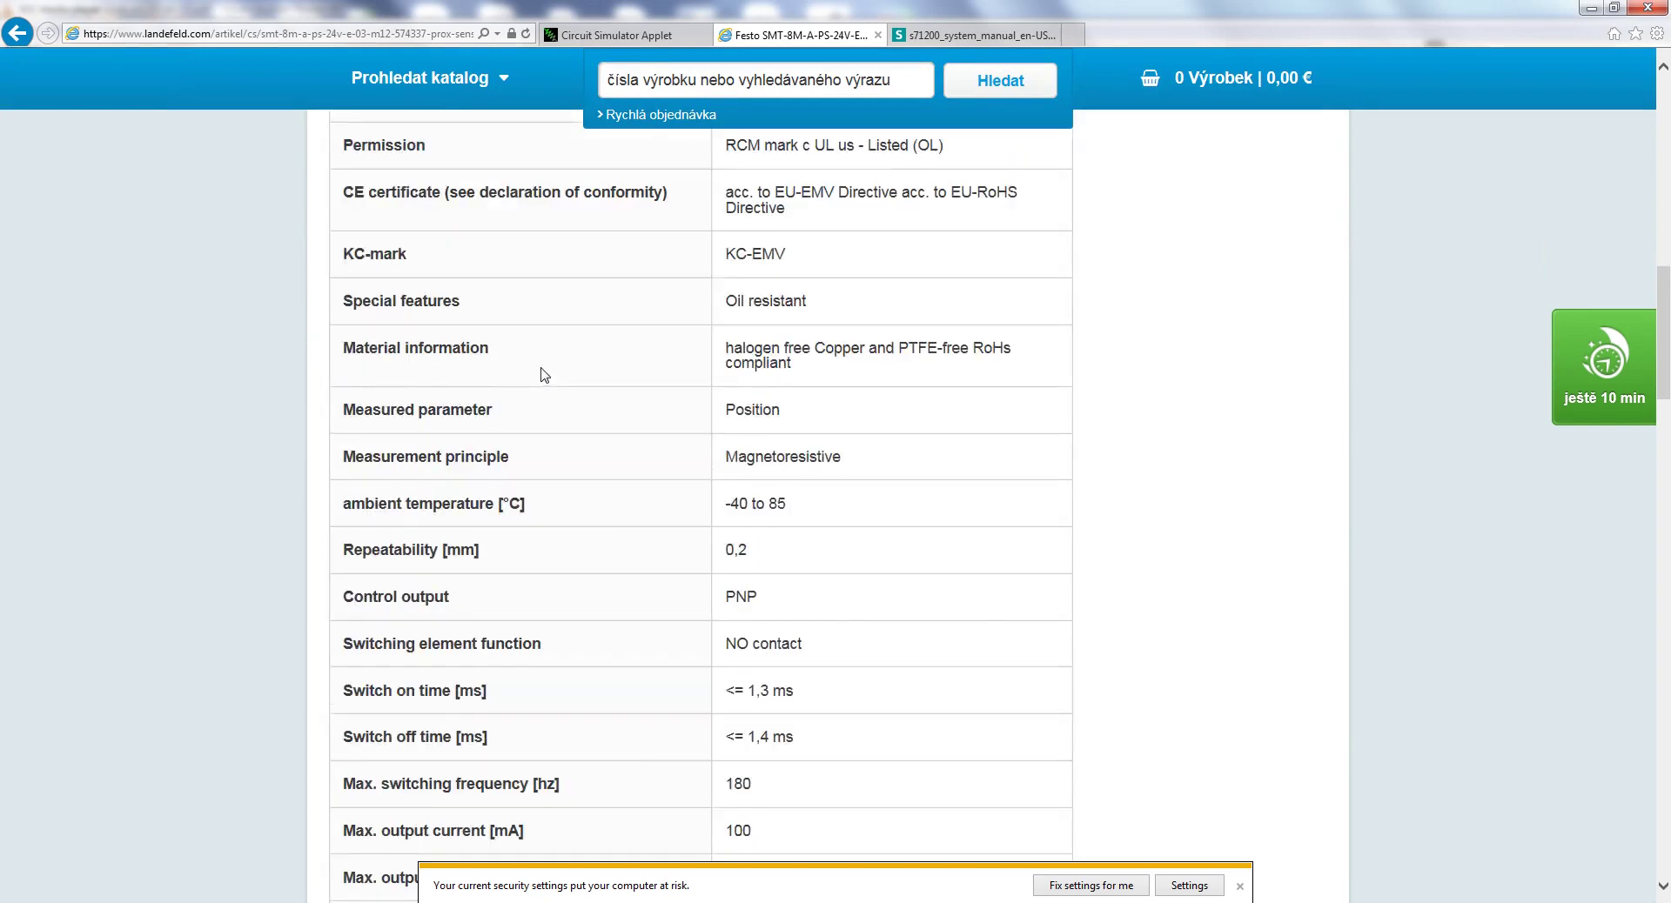
scroll(544, 375, "down", 3)
scroll(631, 242, "up", 3)
Highlight the sensor's control output entry and its value in the specifications table
left_click_drag(344, 602, 759, 619)
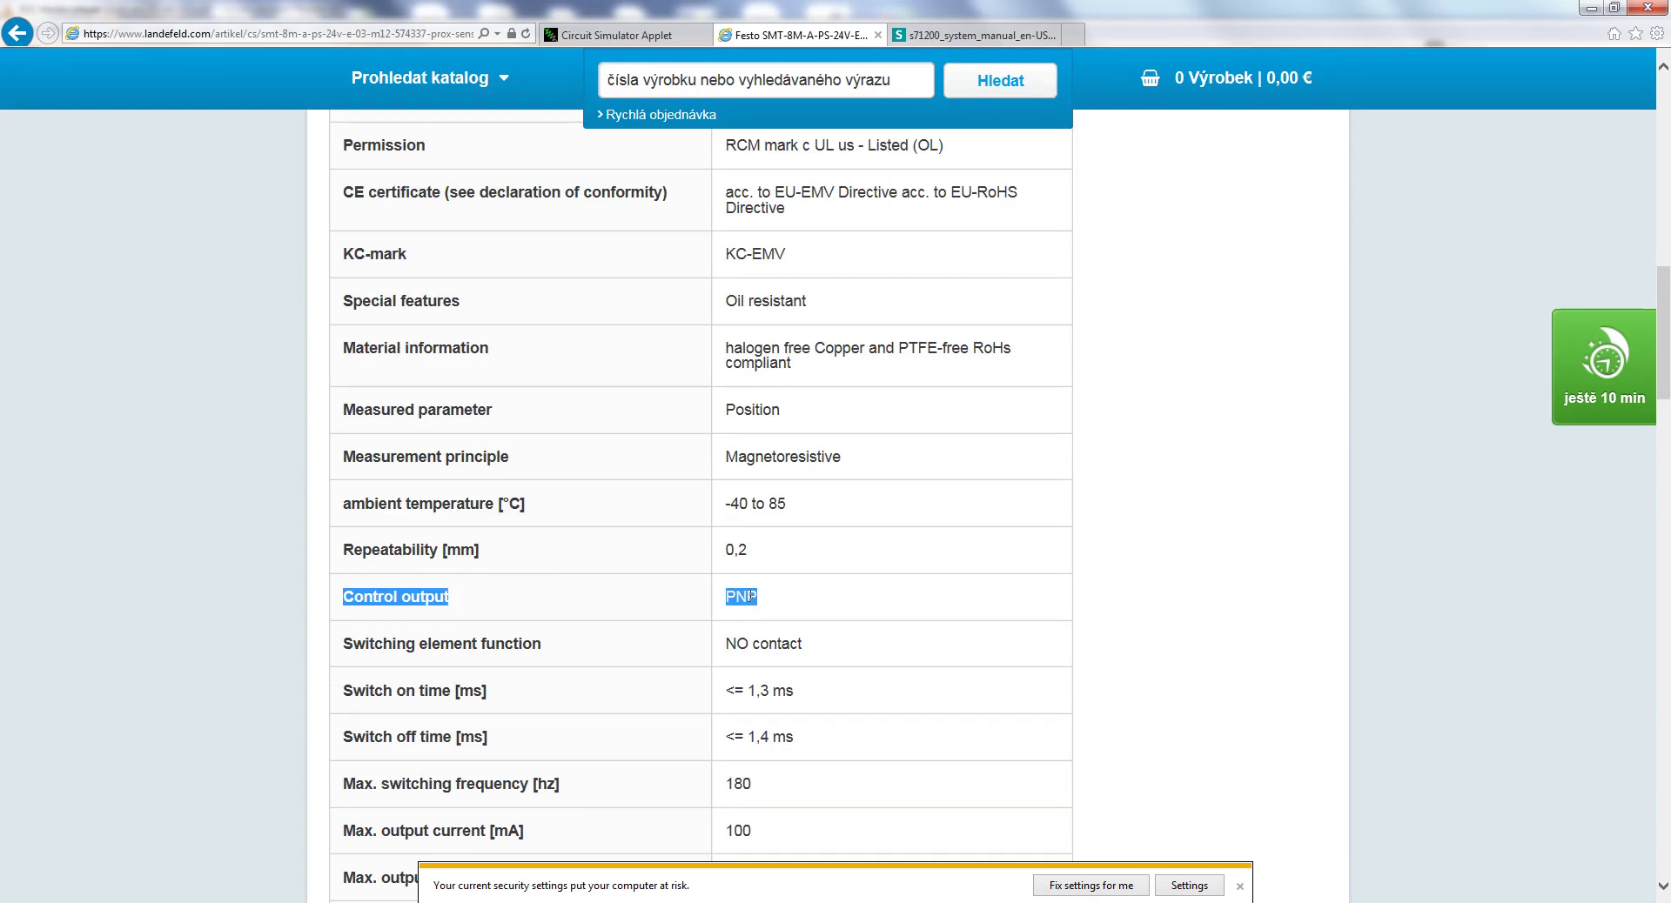
left_click(750, 596)
left_click_drag(764, 599, 705, 598)
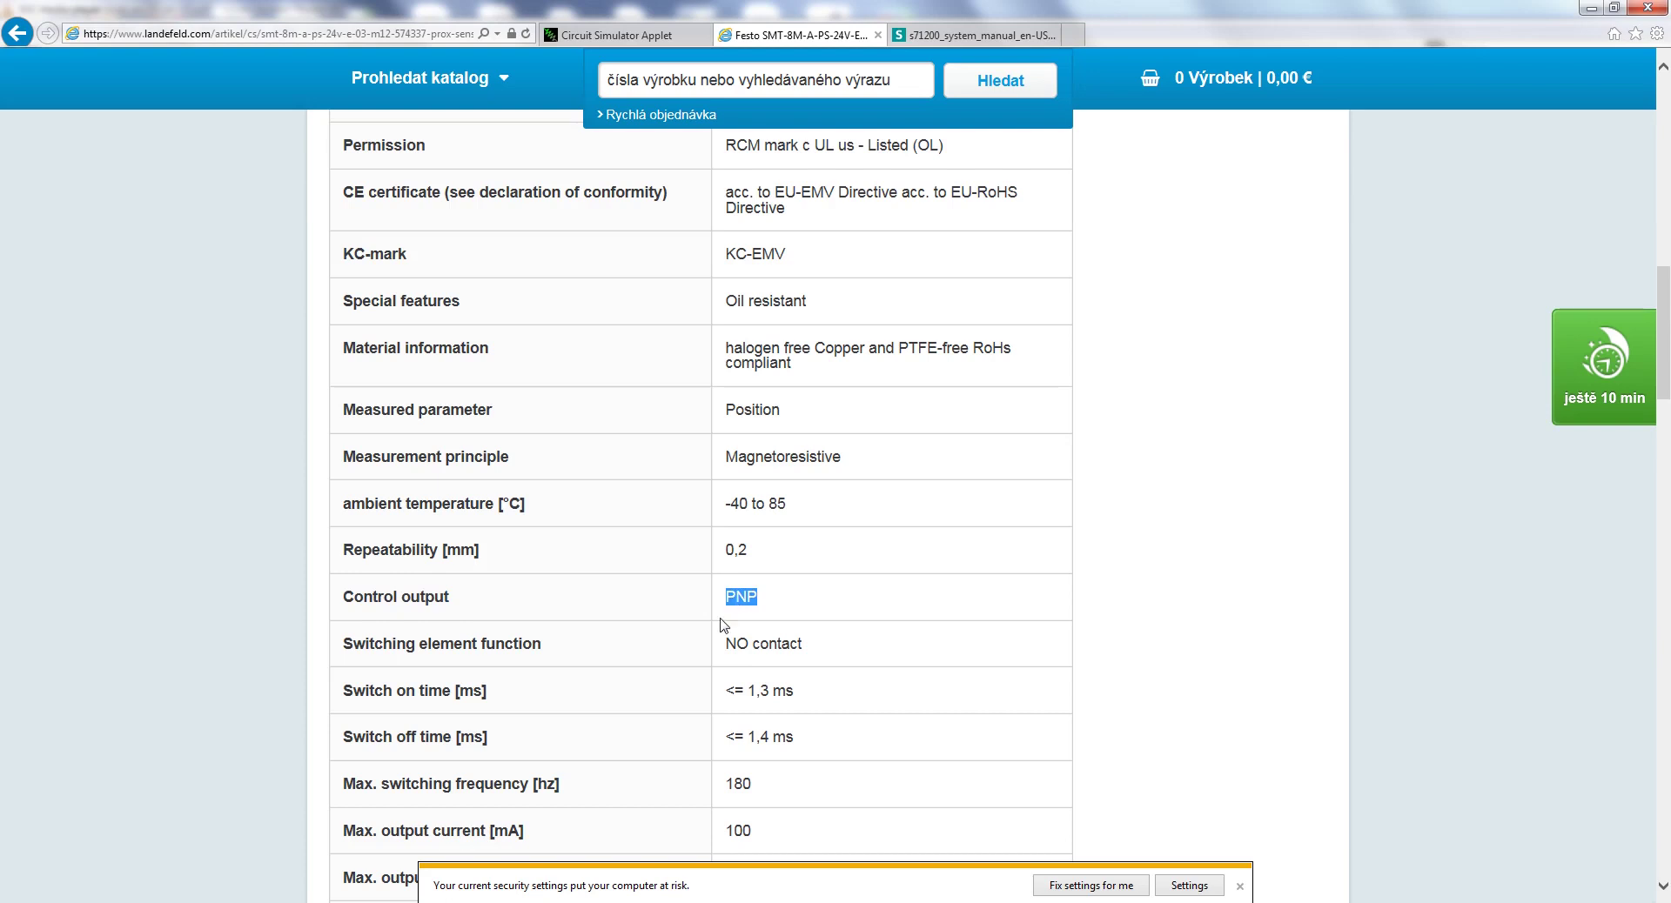
left_click(741, 603)
left_click_drag(758, 598, 727, 597)
left_click(728, 603)
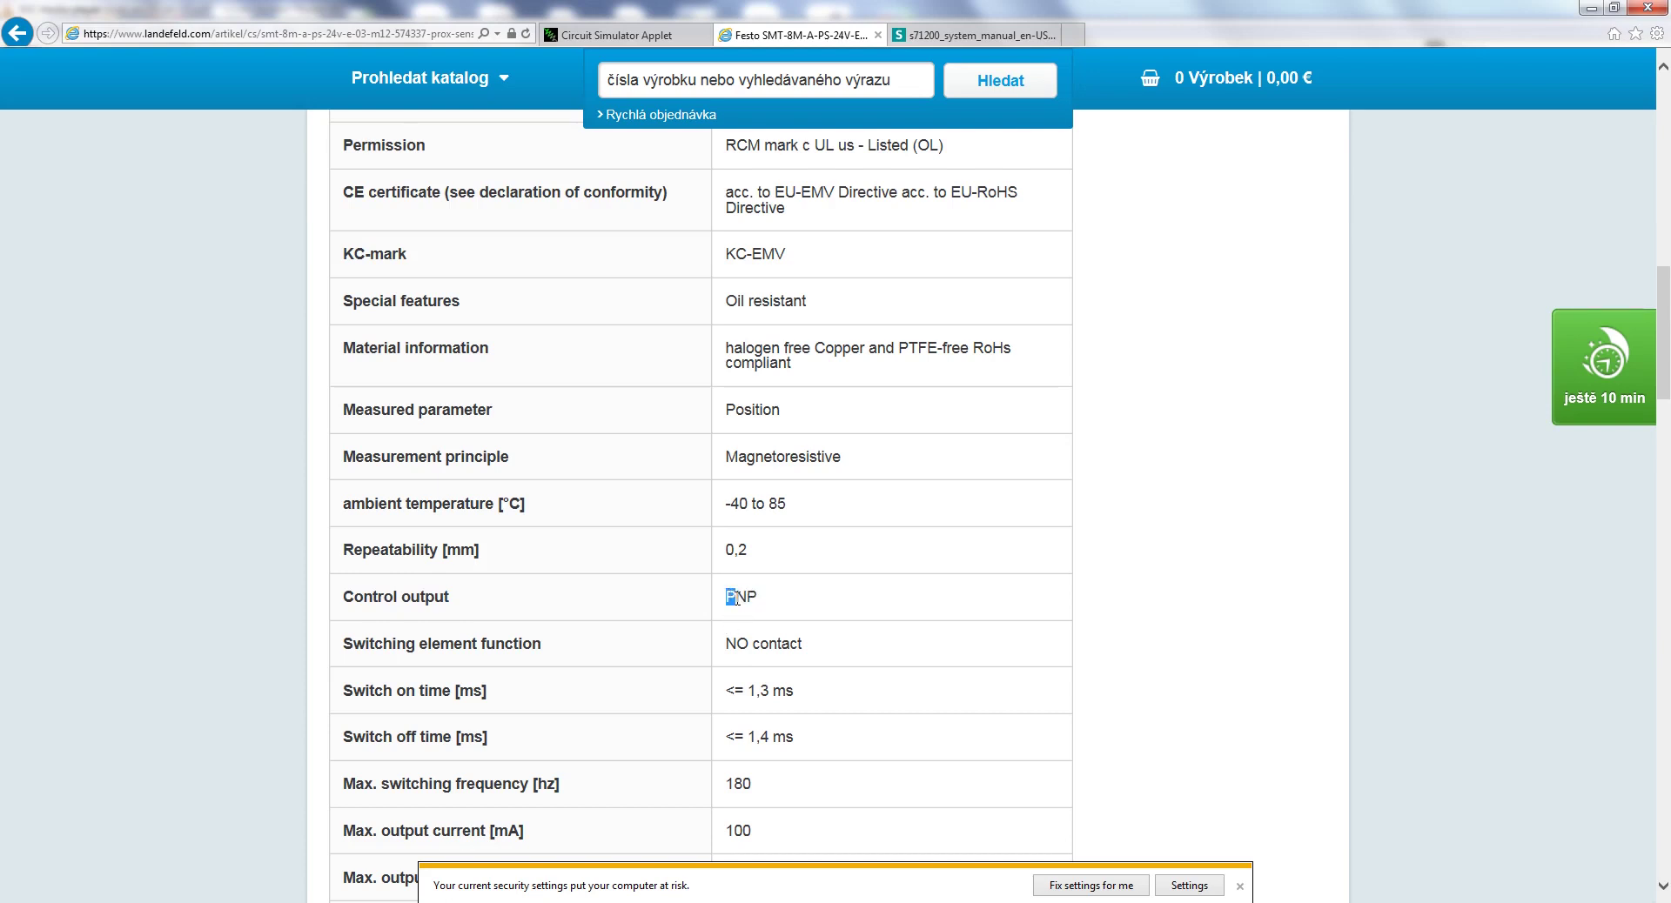
Open the S7-1200 system manual PDF from the Siemens support page and search it for "wiring diagram"
left_click(1023, 38)
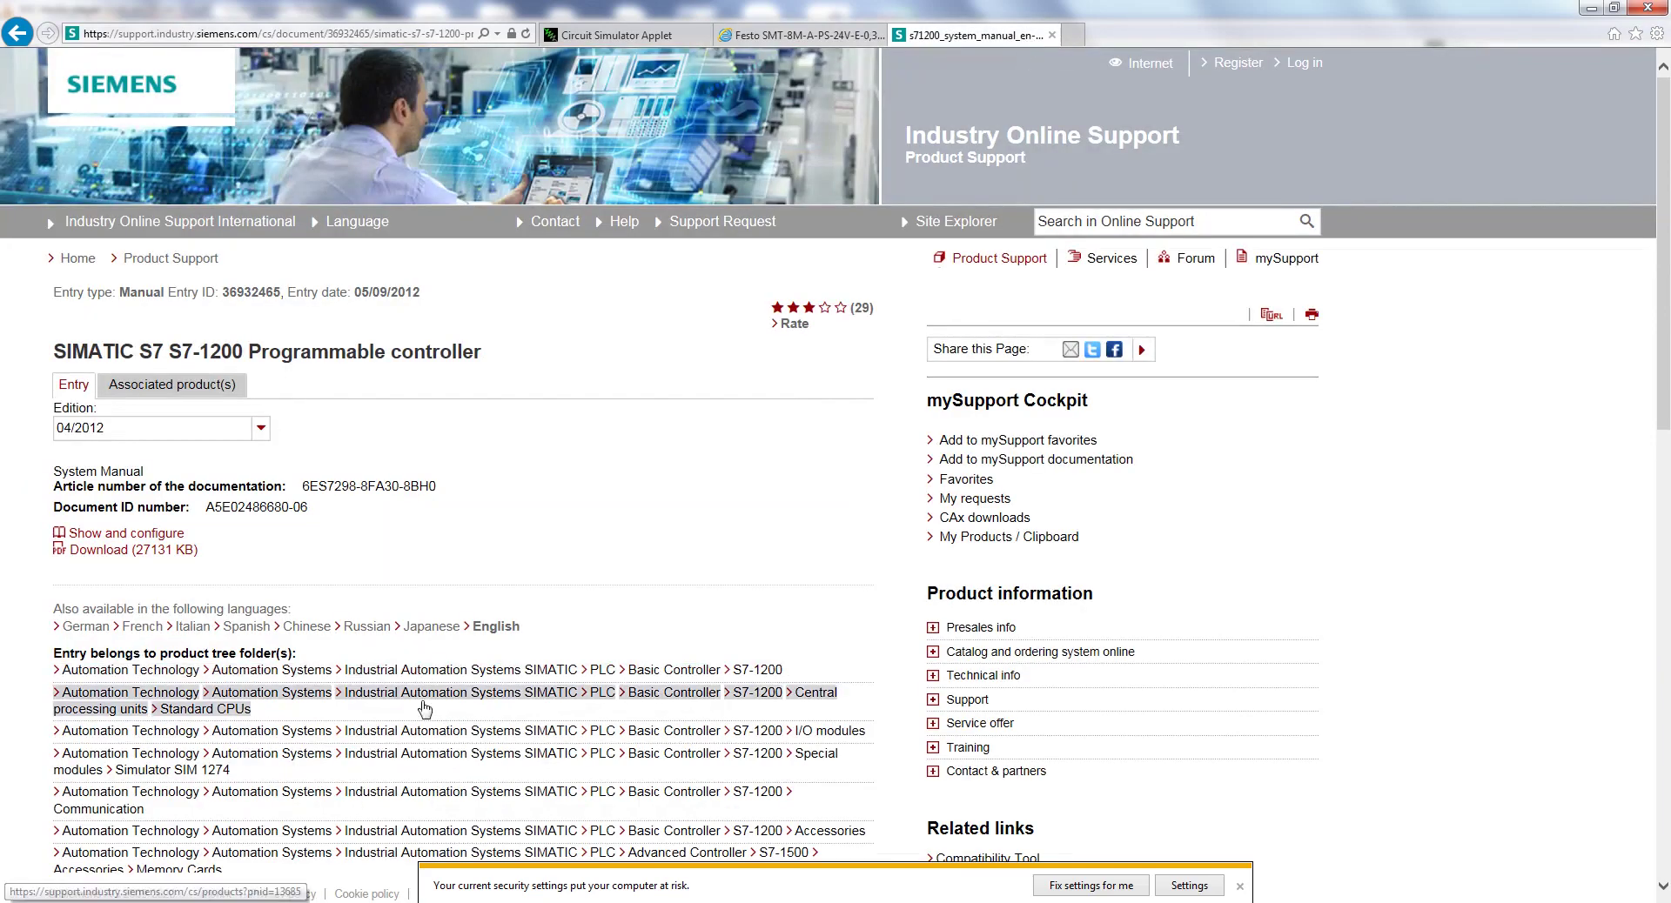
left_click(186, 552)
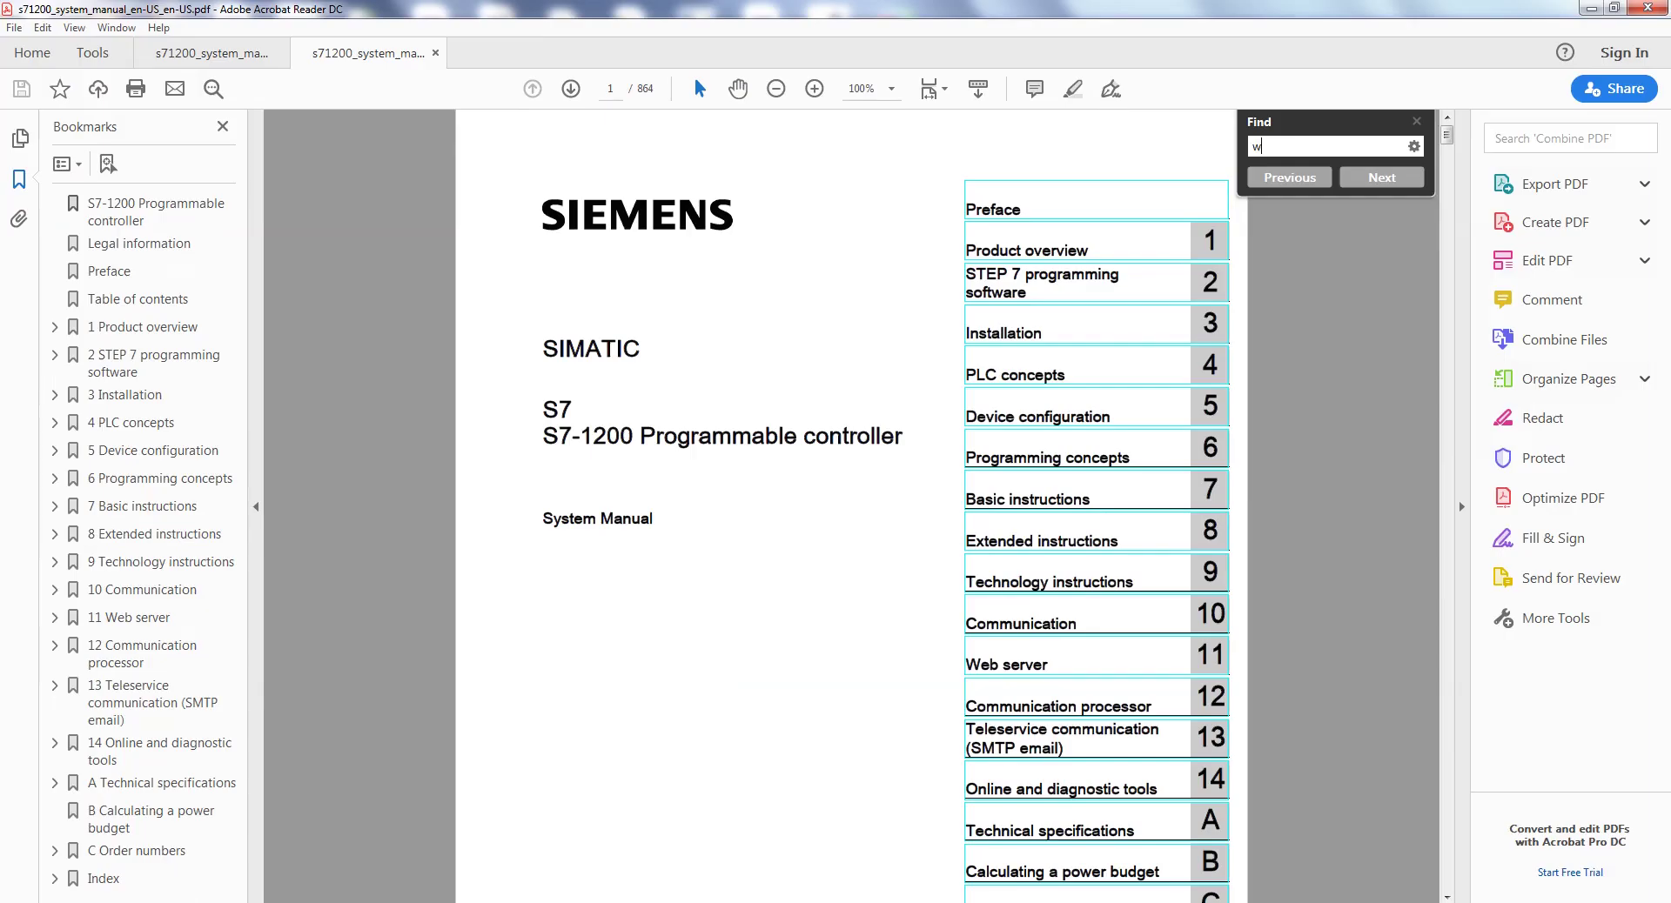
type("ram")
key("Return")
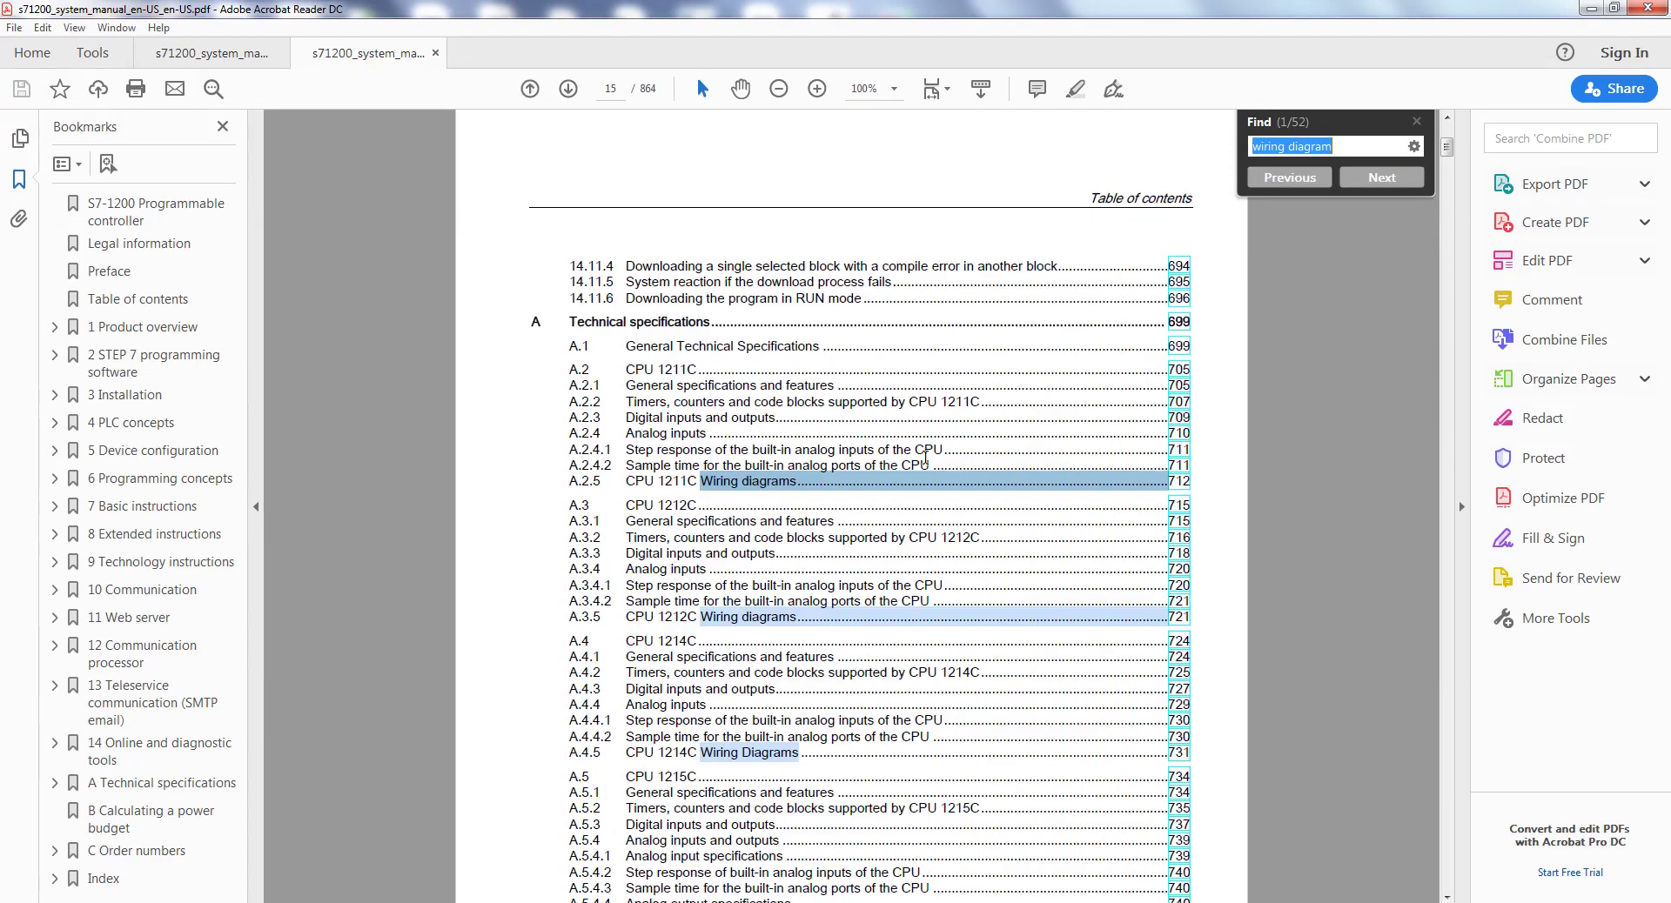